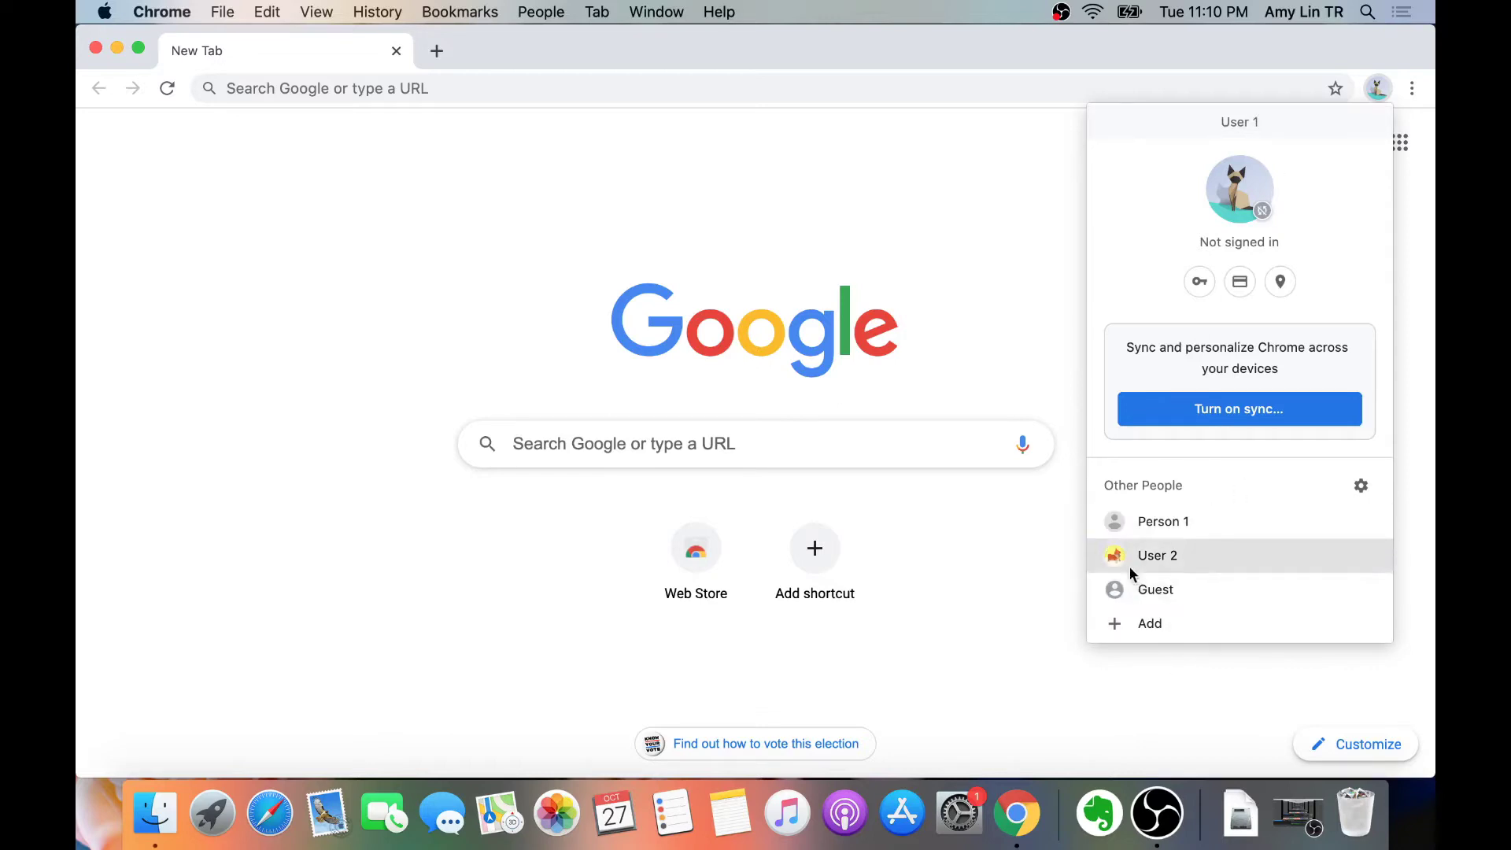
Open a new Chrome window under the User 2 profile from the profile list.
{"action": "left_click", "coordinate": [1036, 519]}
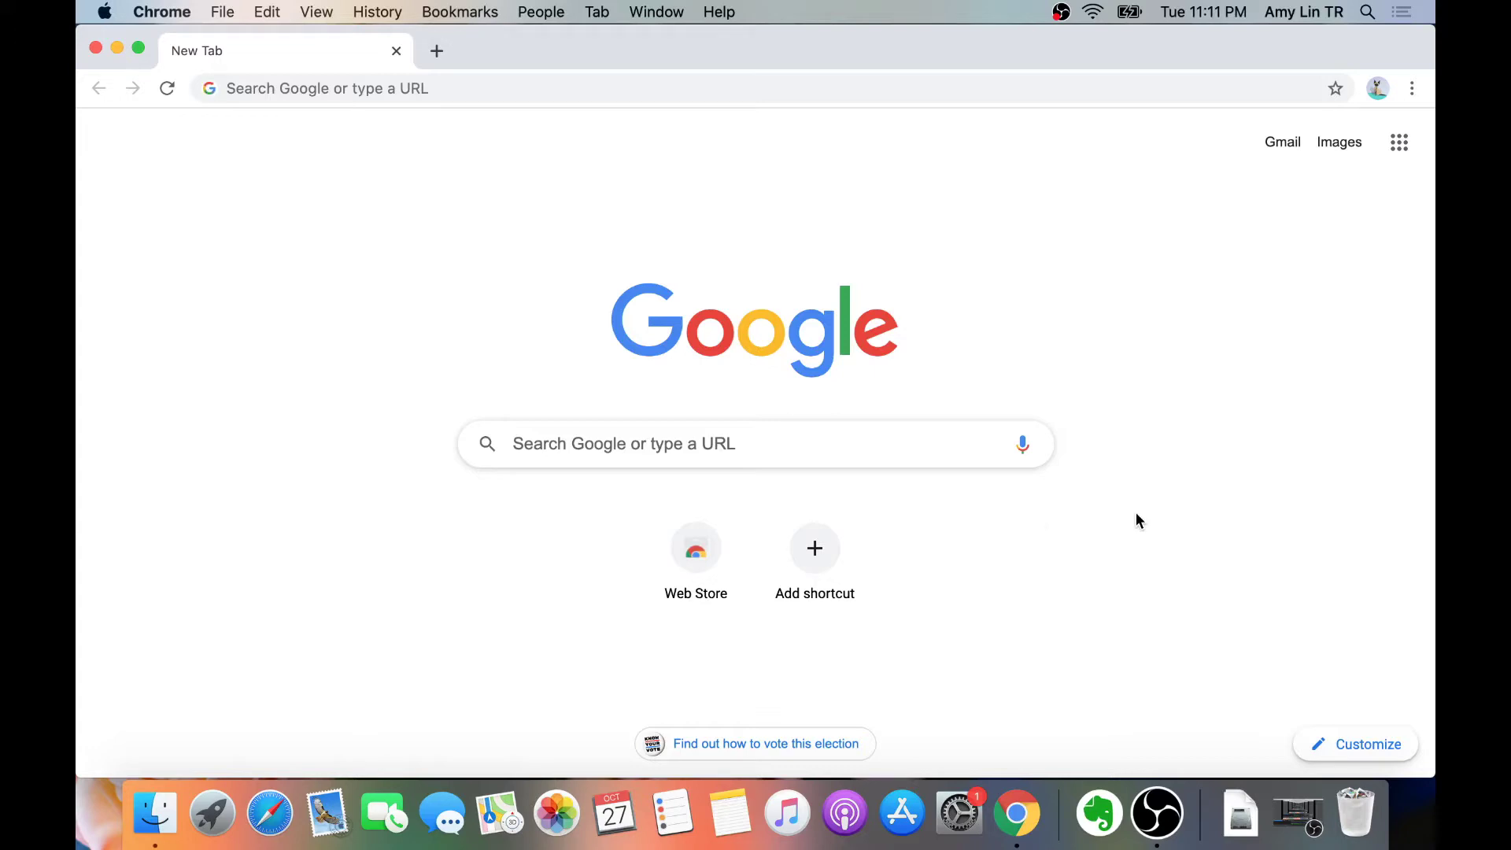
{"action": "left_click", "coordinate": [1379, 90]}
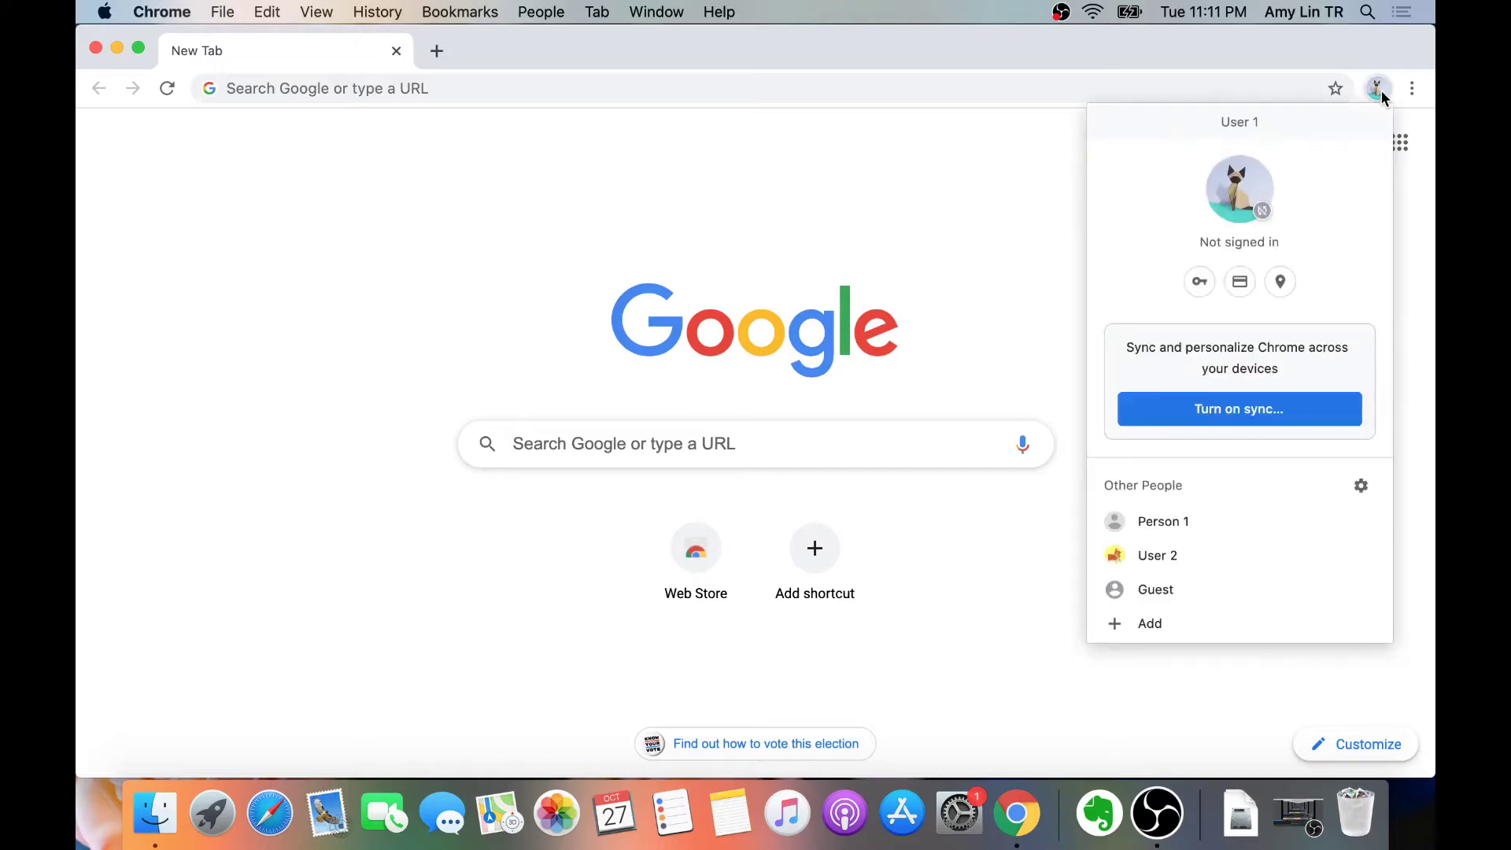
{"action": "left_click", "coordinate": [1211, 556]}
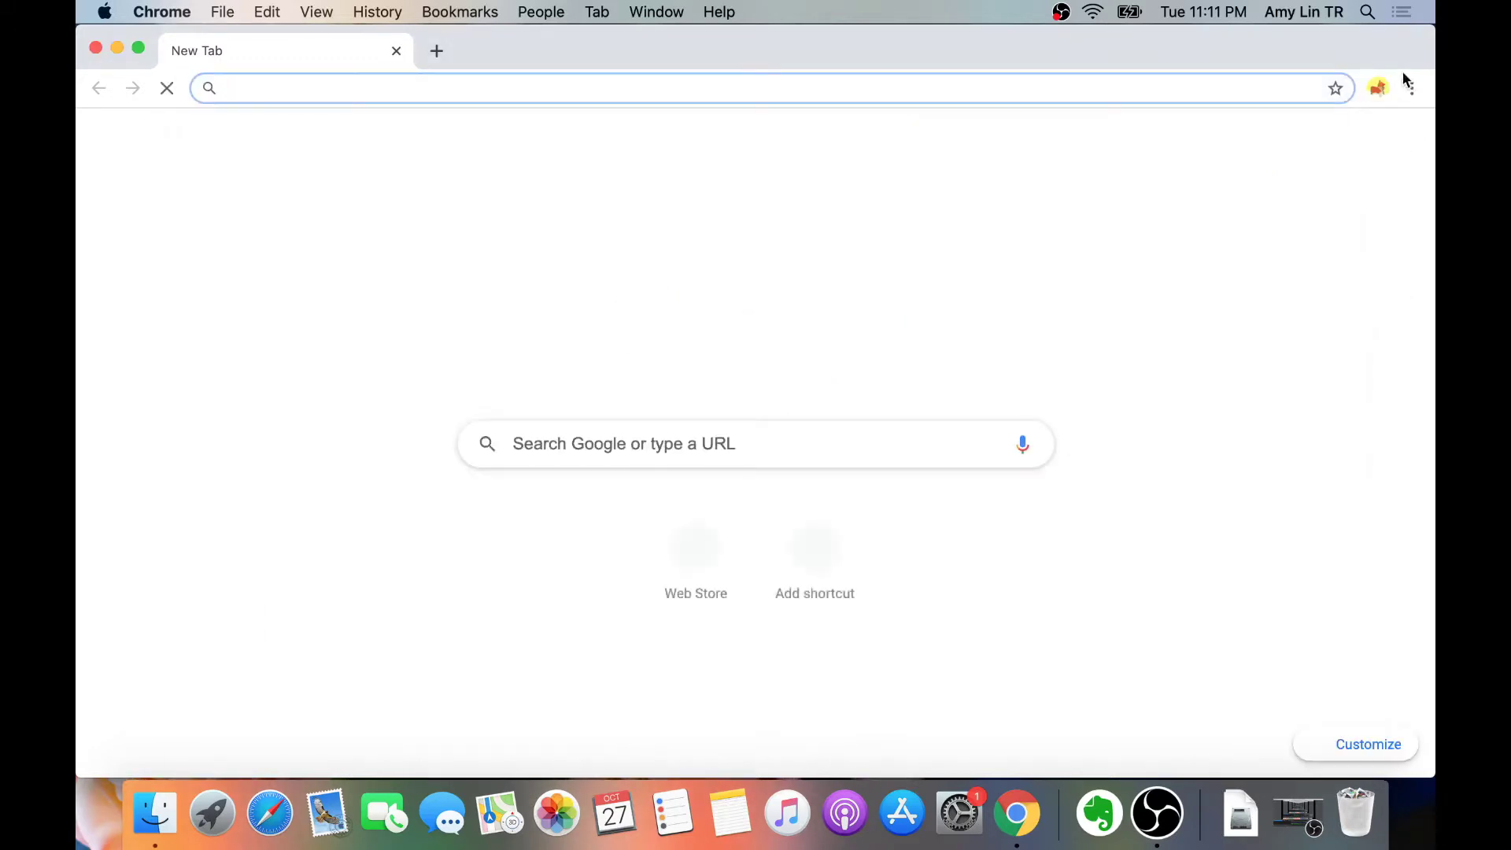
Confirm the window belongs to User 2, then close it with Cmd+W.
{"action": "left_click", "coordinate": [1377, 87]}
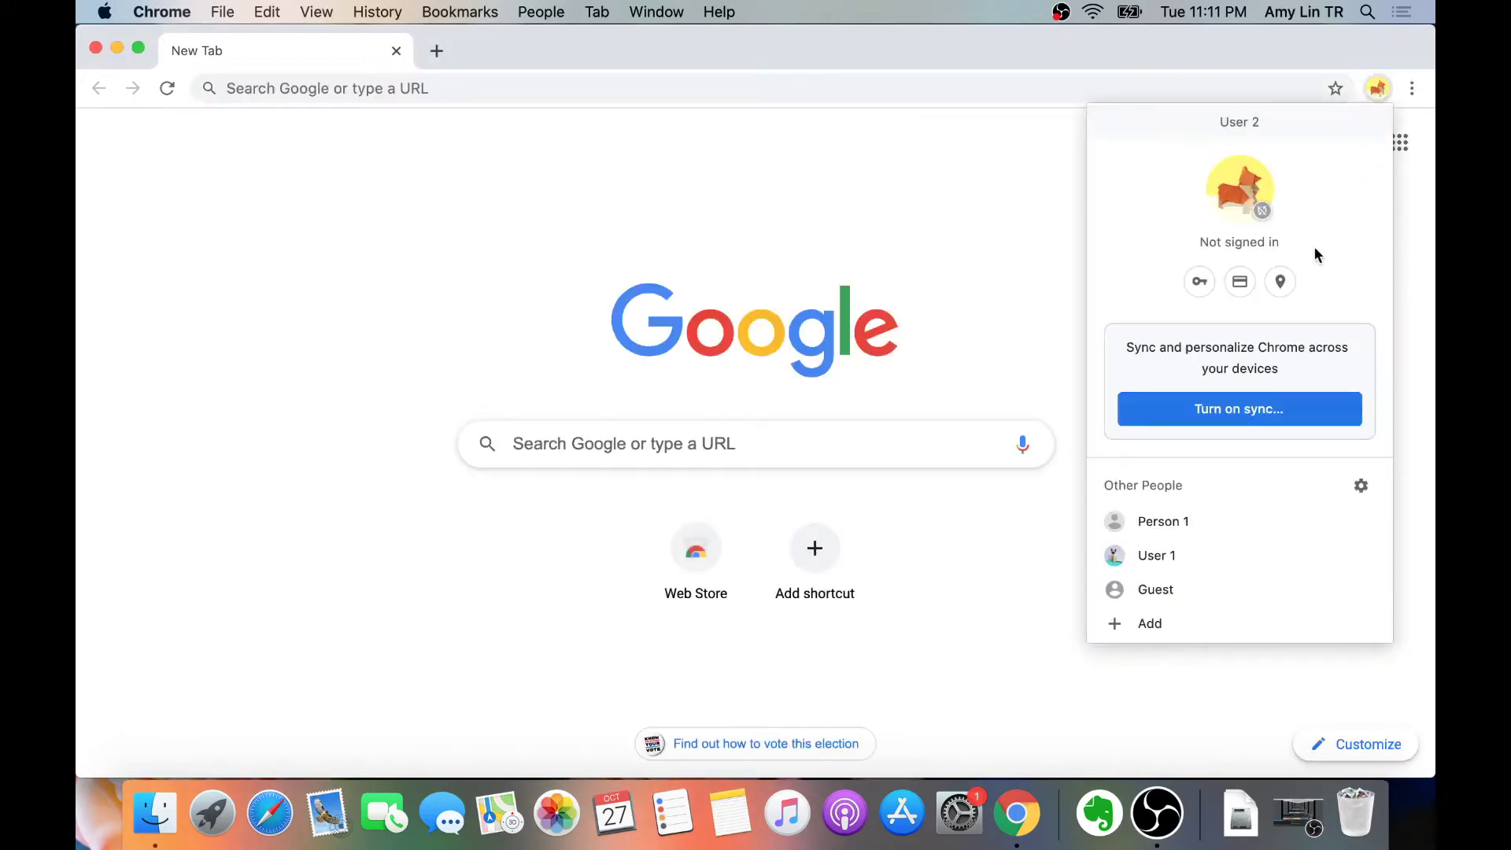
{"action": "left_click", "coordinate": [1122, 352]}
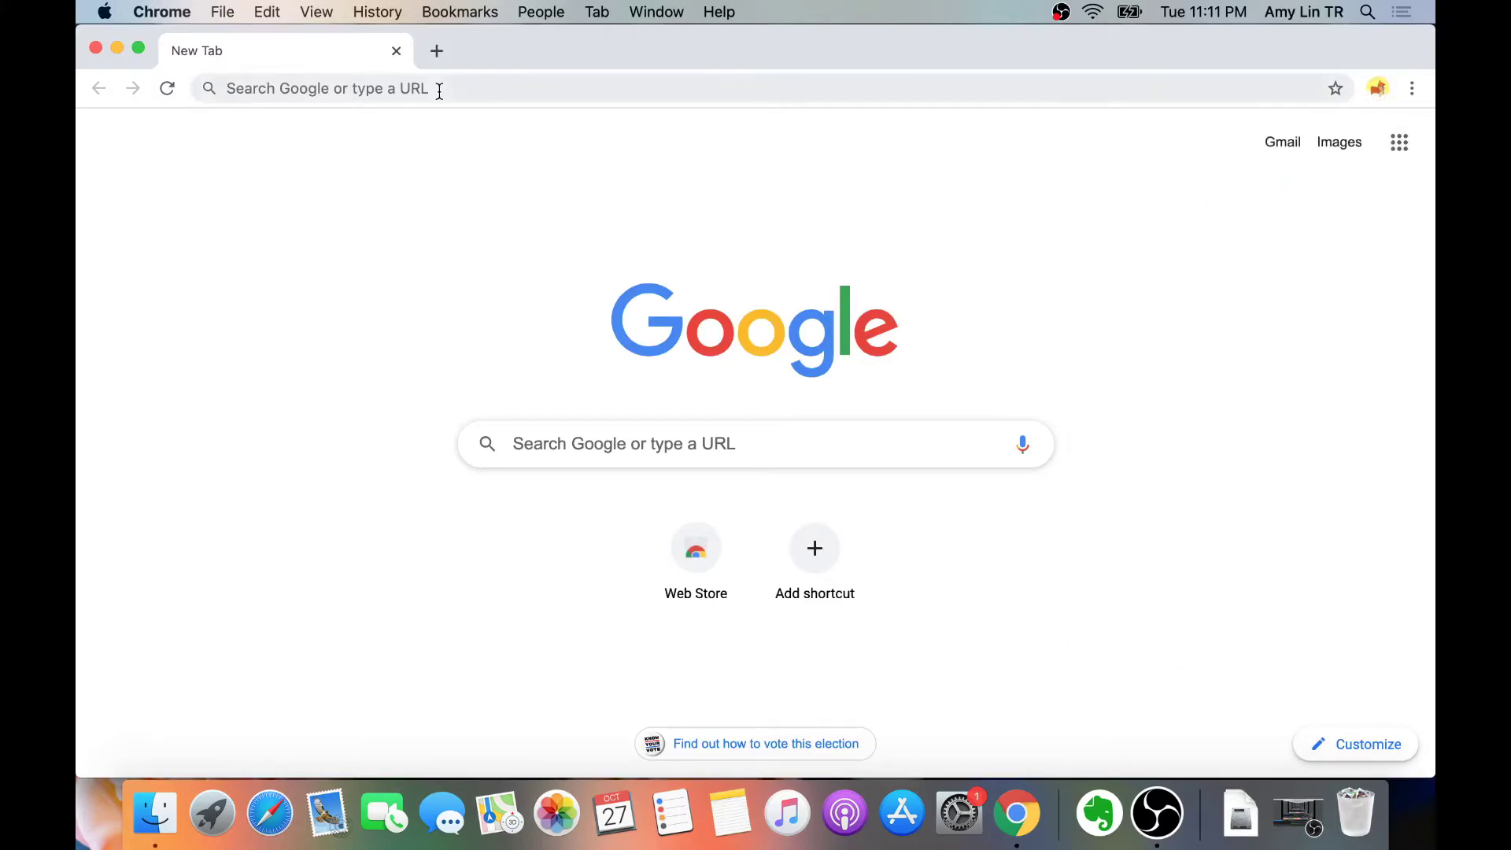
{"action": "key", "text": "super+w"}
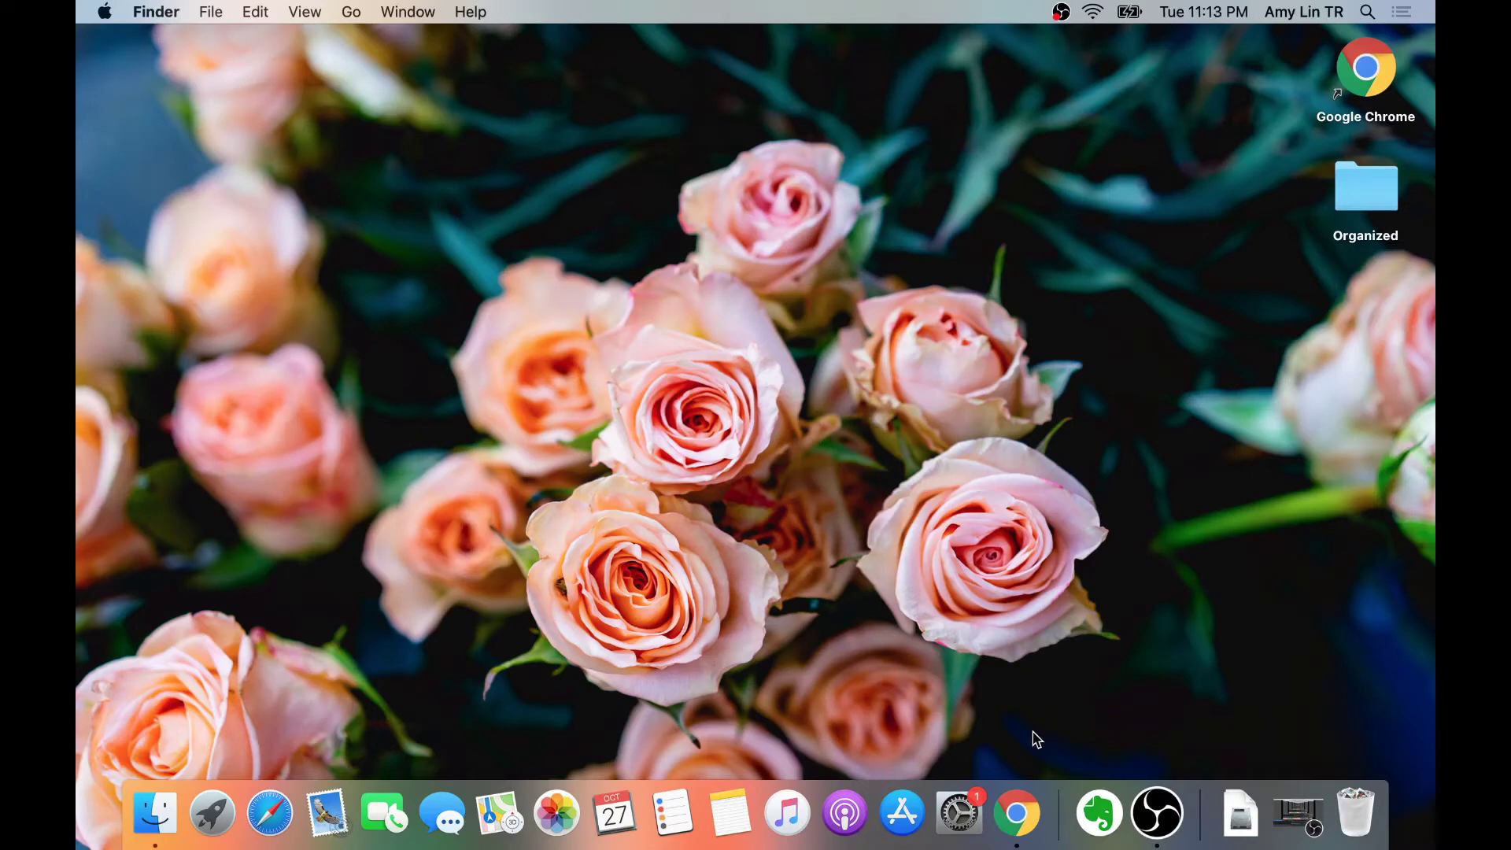
Open a new profile window from Chrome's Dock People menu and verify its profile avatar.
{"action": "right_click", "coordinate": [1015, 812]}
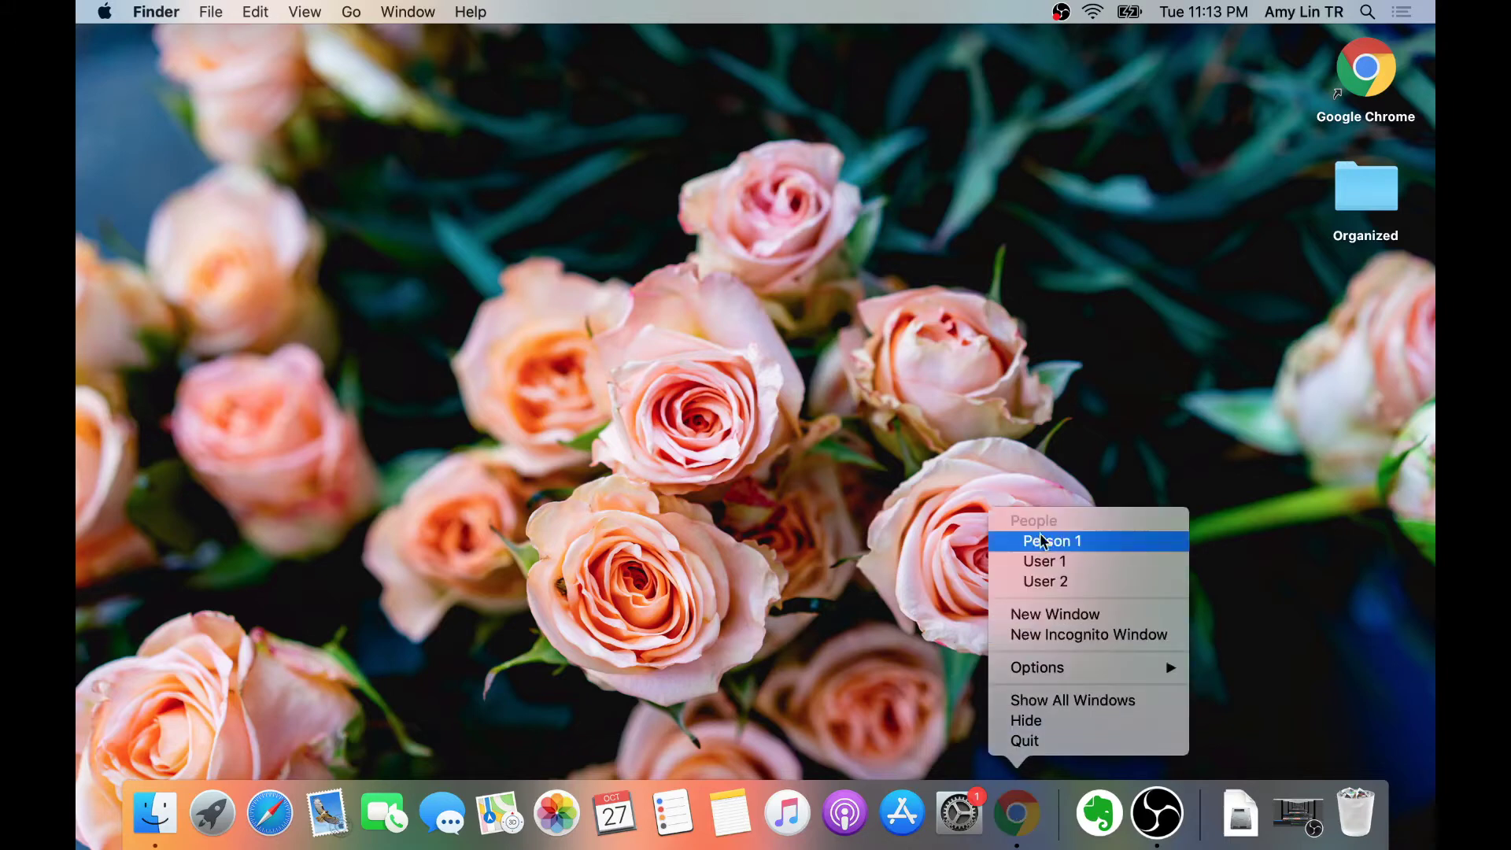
{"action": "left_click", "coordinate": [1112, 584]}
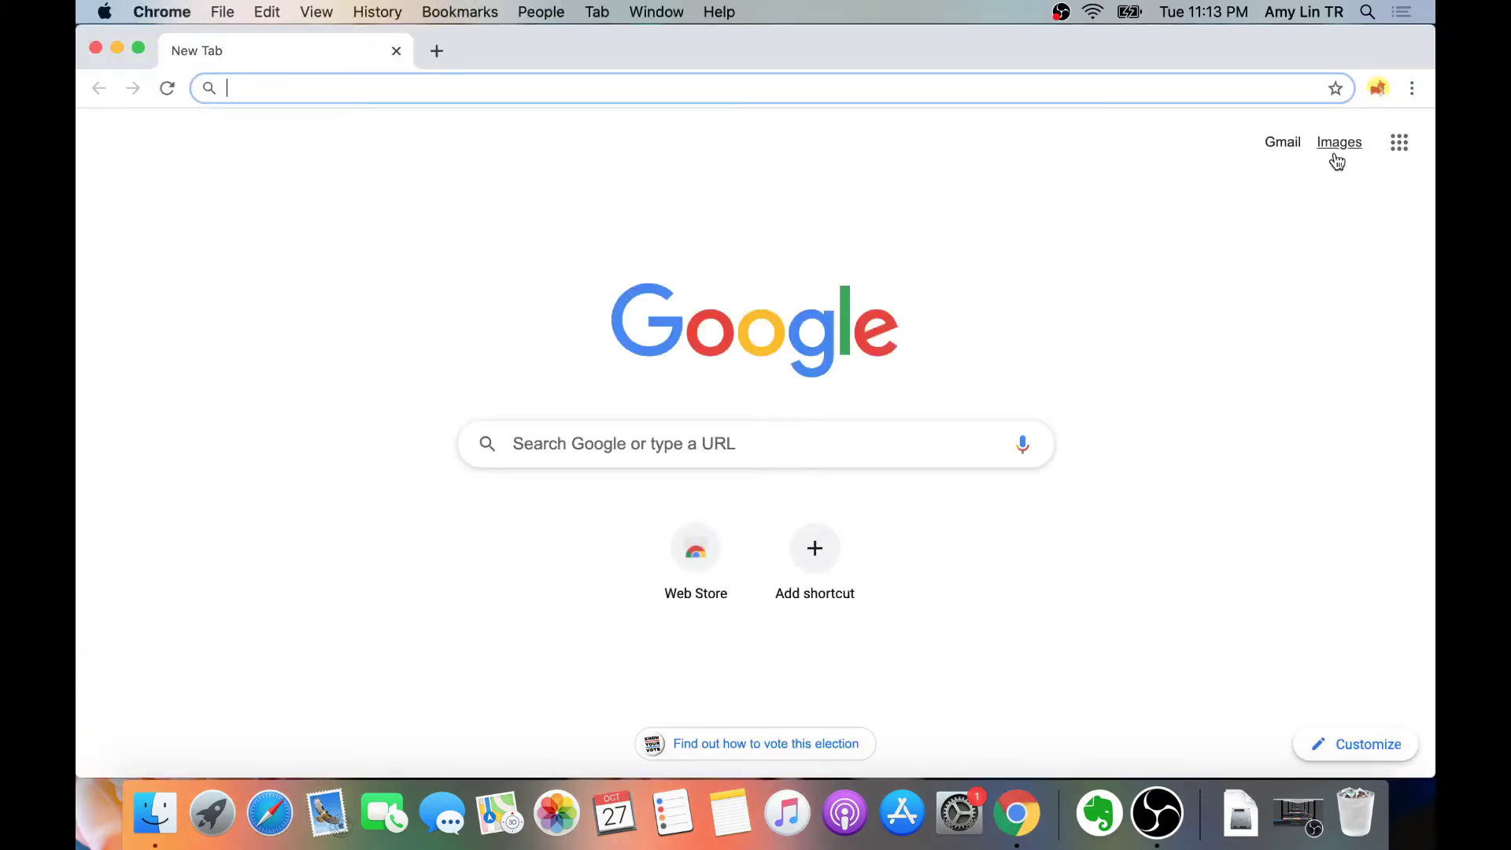
{"action": "left_click", "coordinate": [1378, 90]}
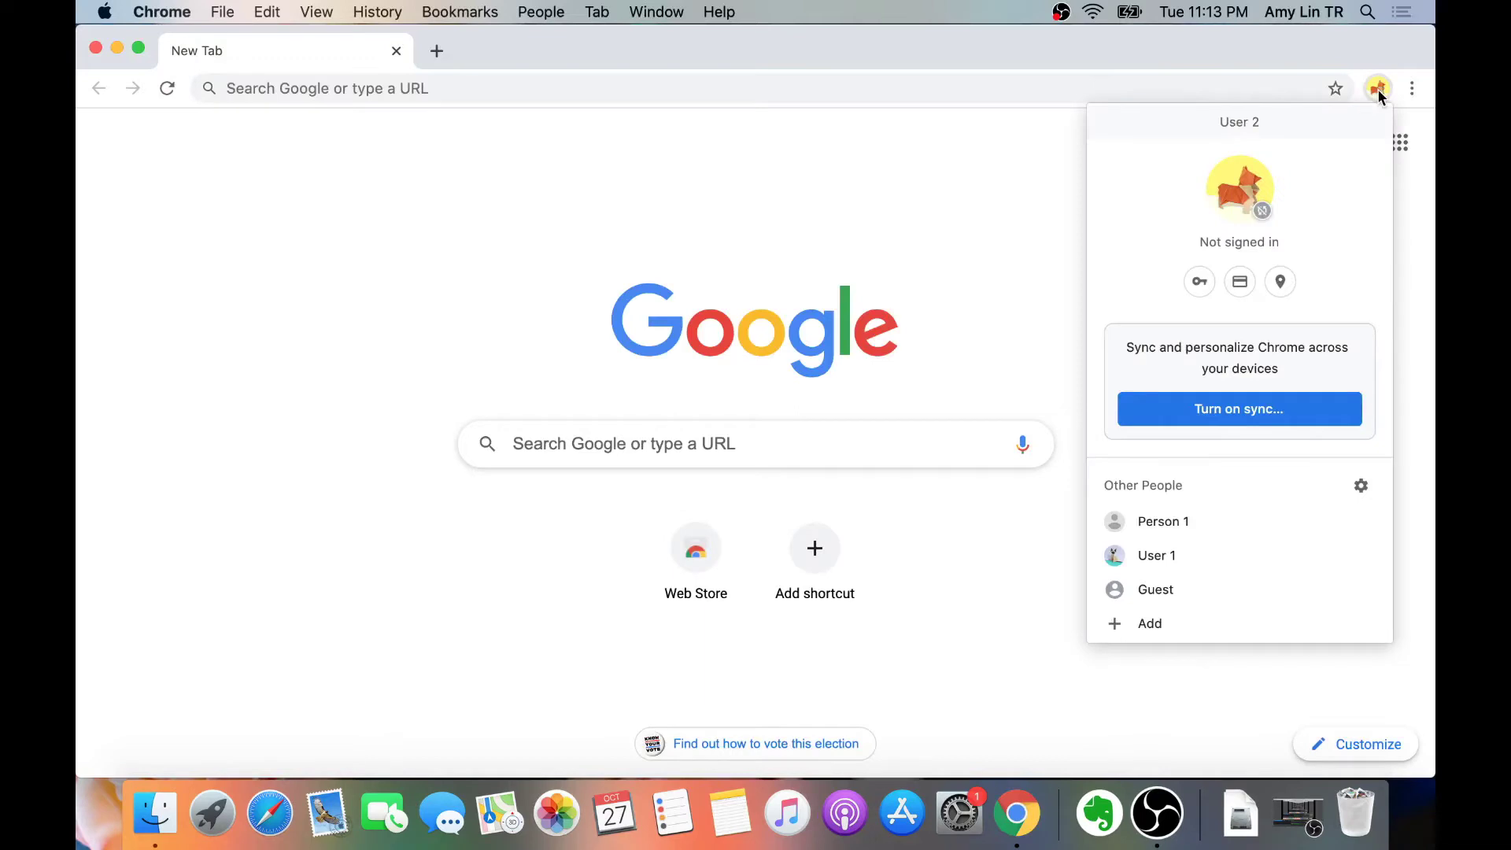
{"action": "left_click", "coordinate": [1071, 237]}
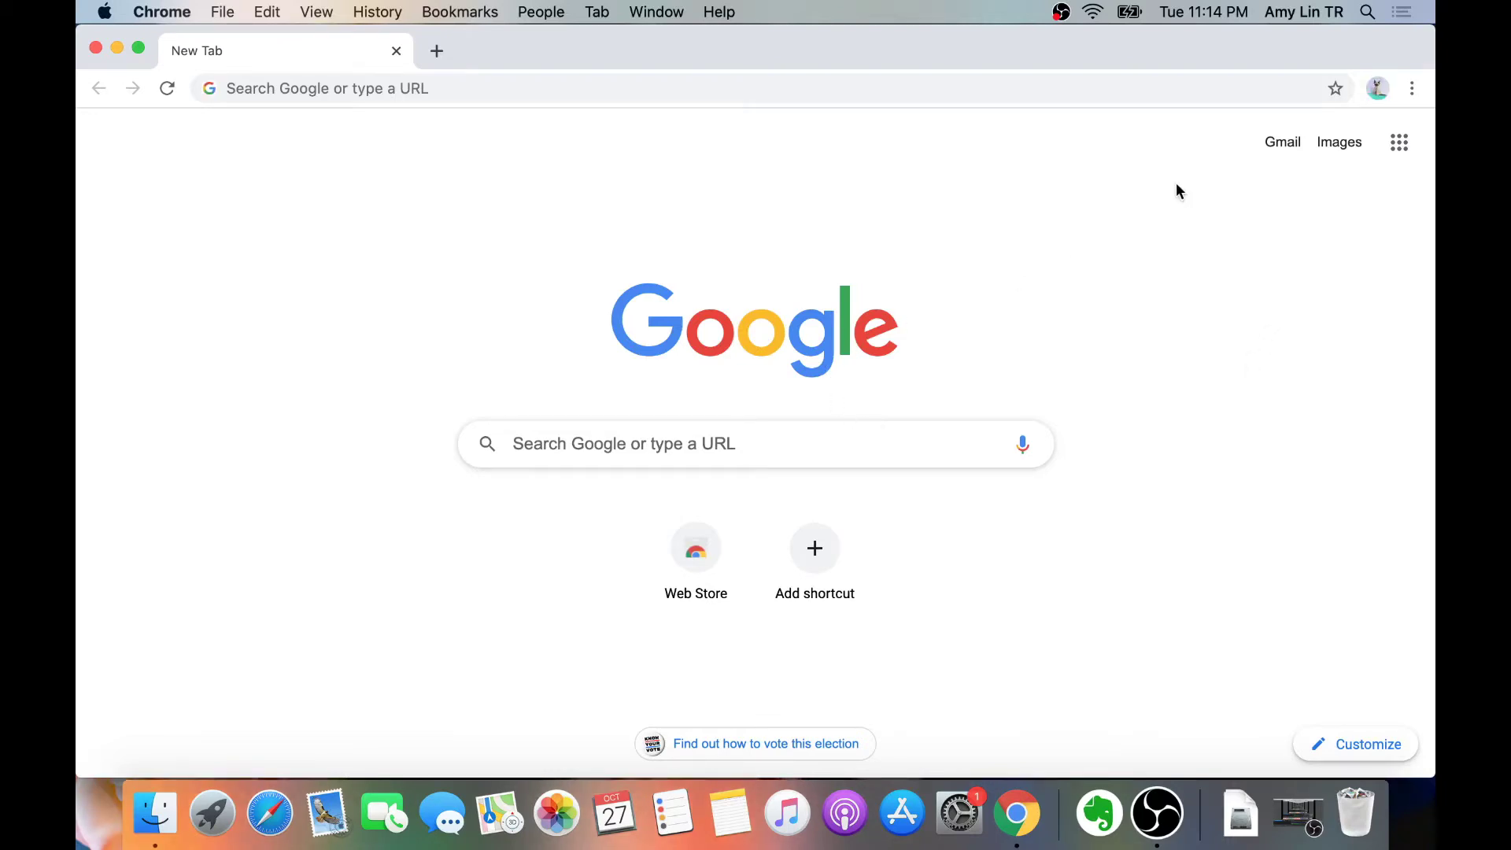
Load google.com in the address bar.
{"action": "left_click", "coordinate": [1154, 93]}
{"action": "type", "text": "google.com"}
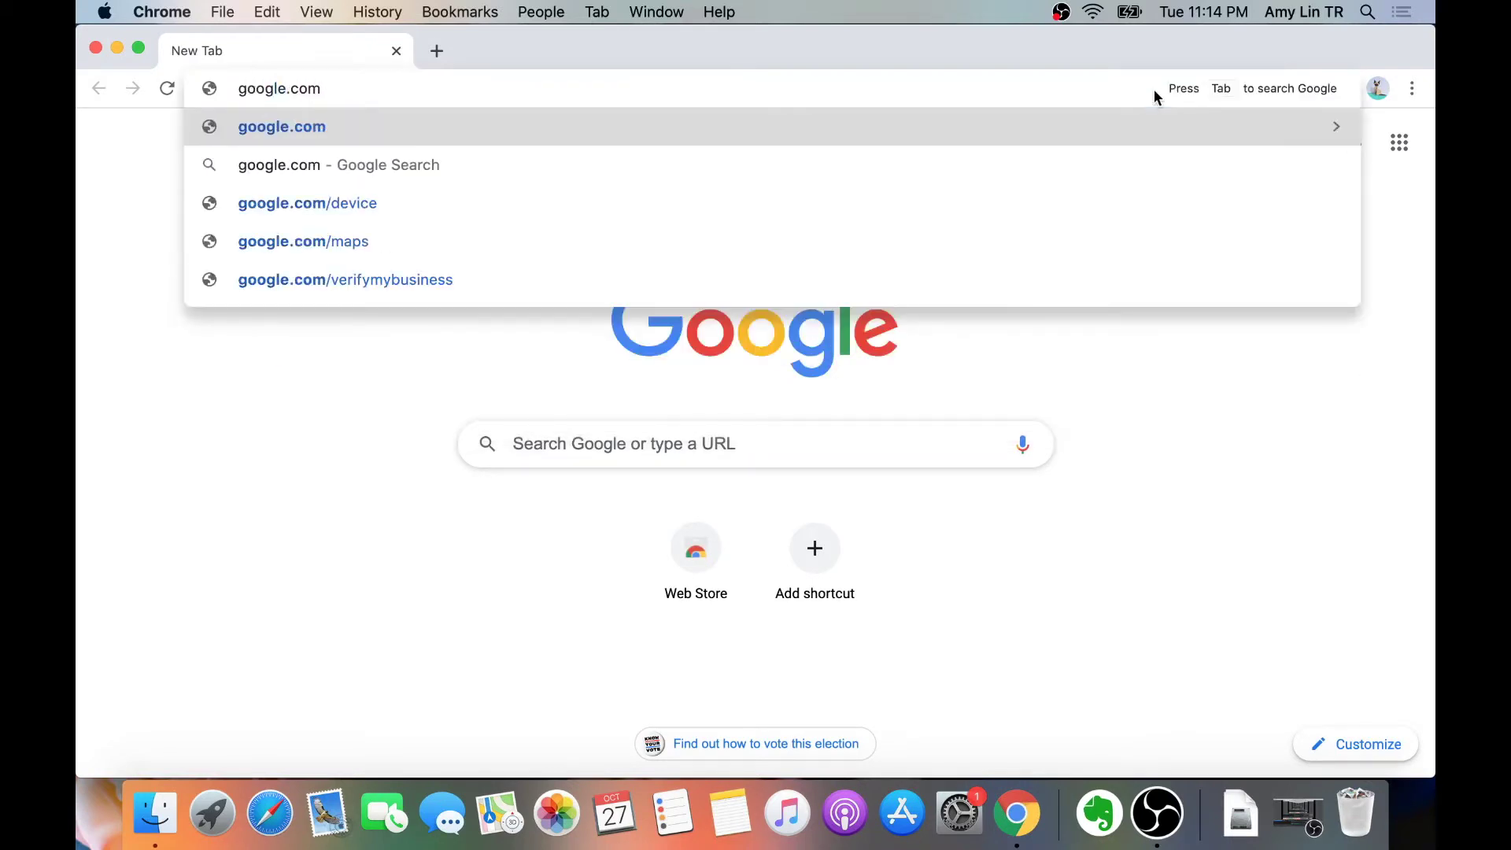
{"action": "key", "text": "Return"}
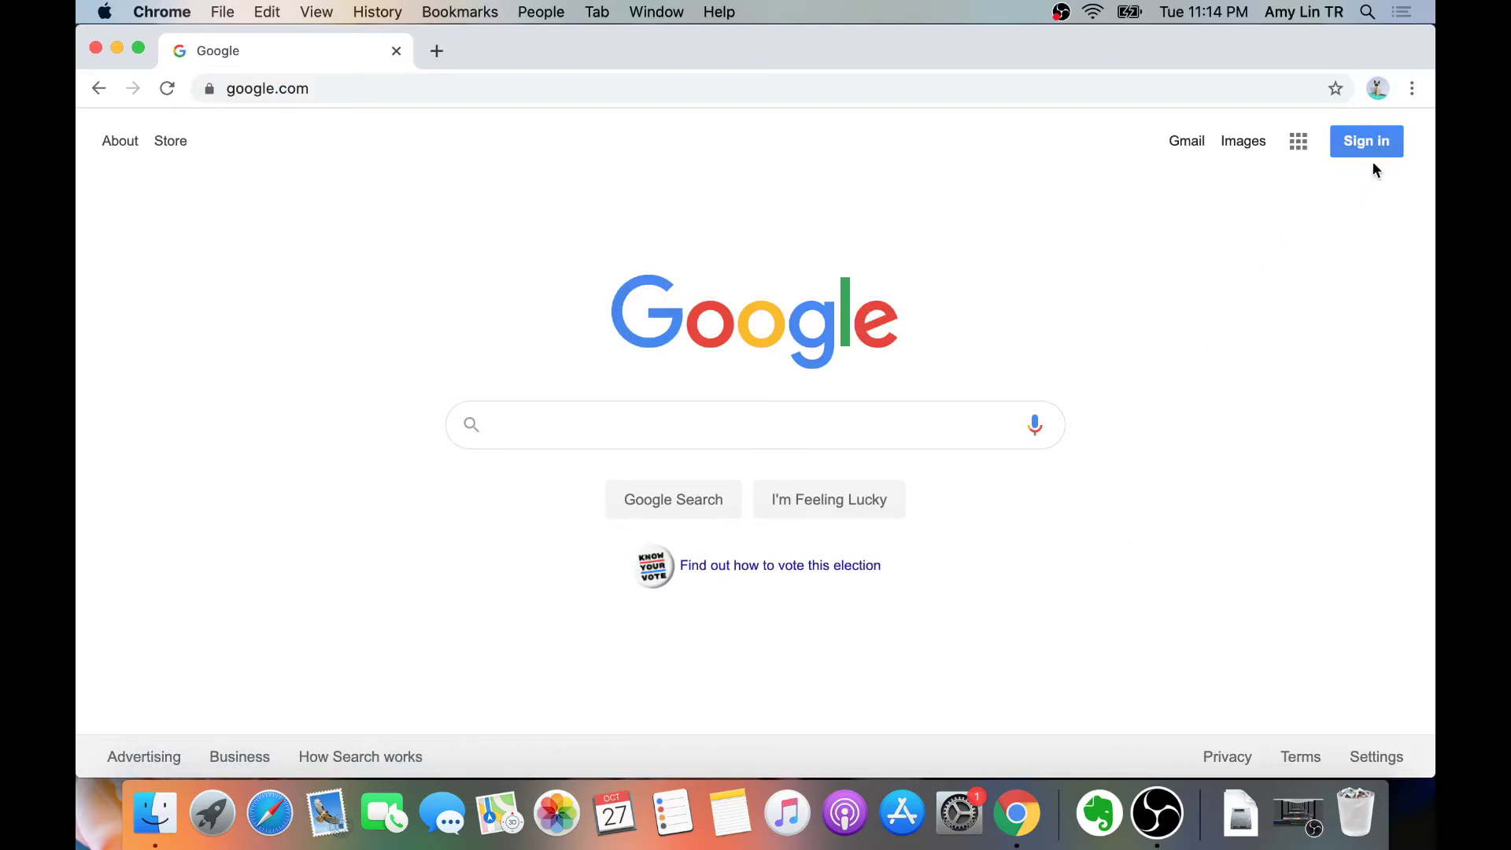
Create a 'User 1 - Google' shortcut with Open as window enabled.
{"action": "left_click", "coordinate": [1413, 88]}
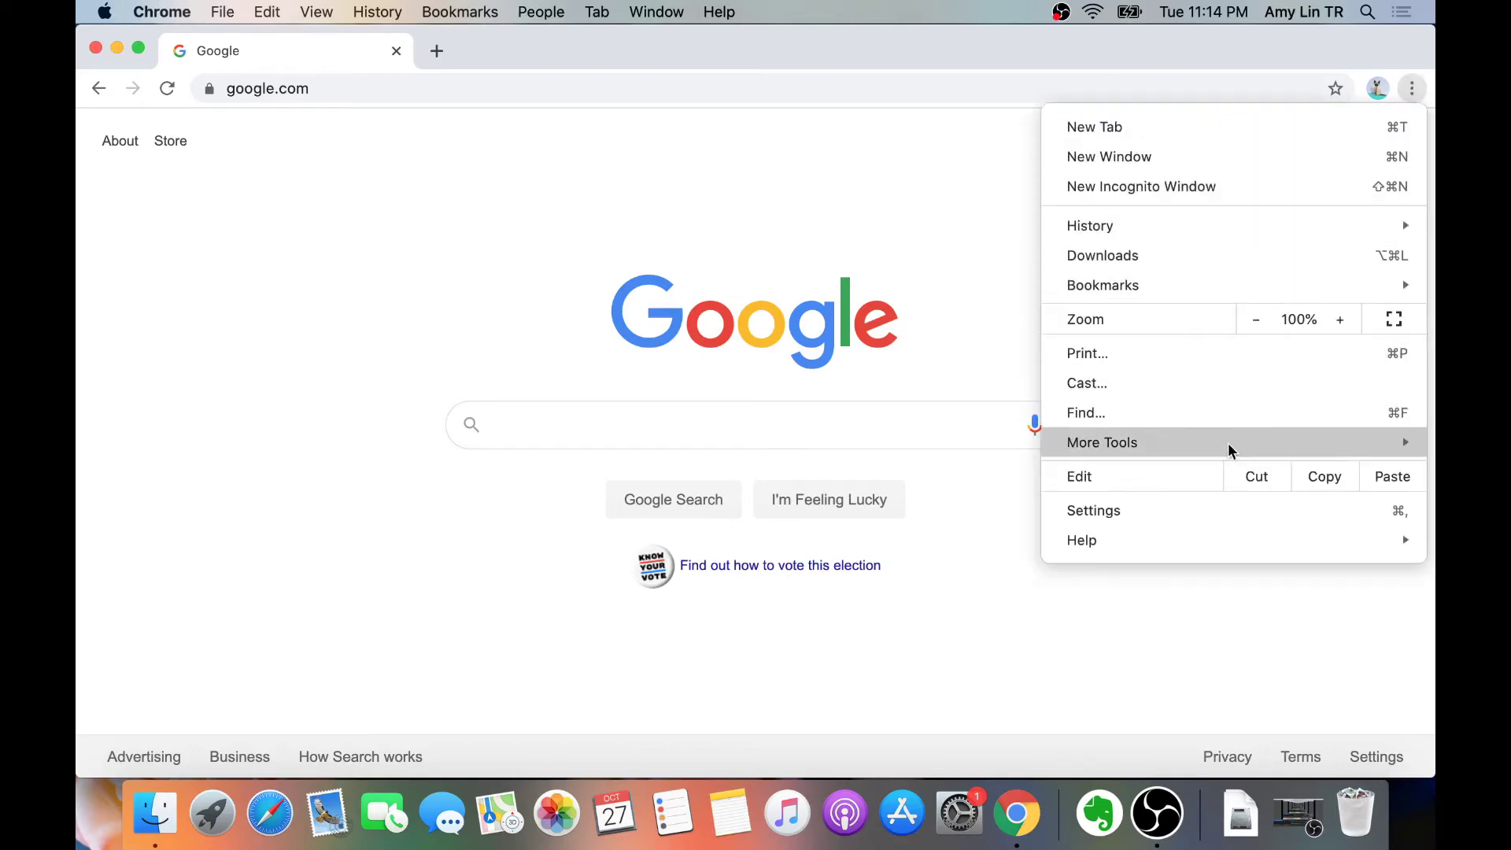
{"action": "mouse_move", "coordinate": [1226, 453]}
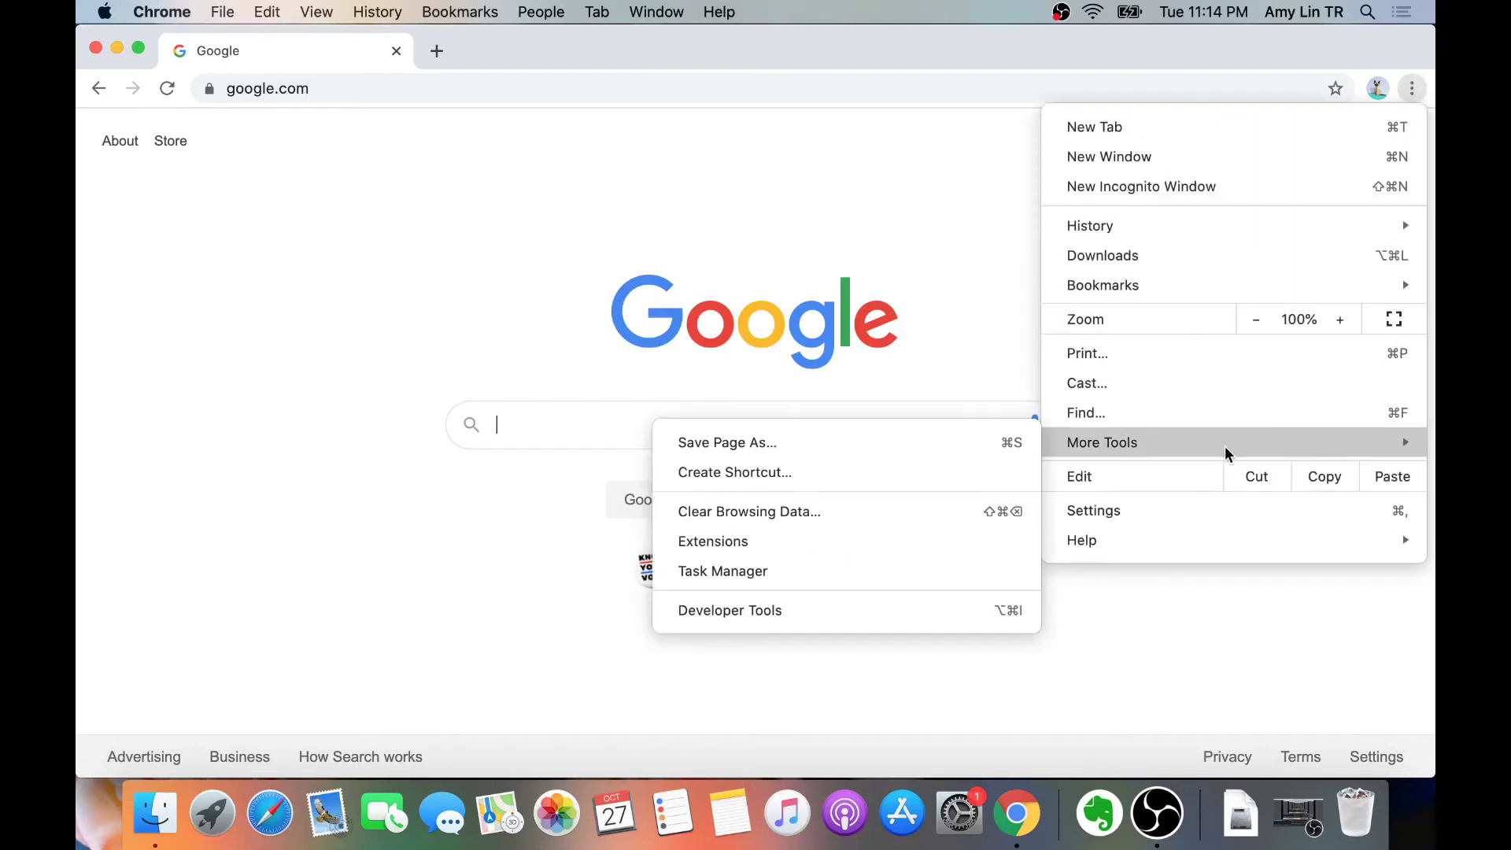
{"action": "left_click", "coordinate": [974, 477]}
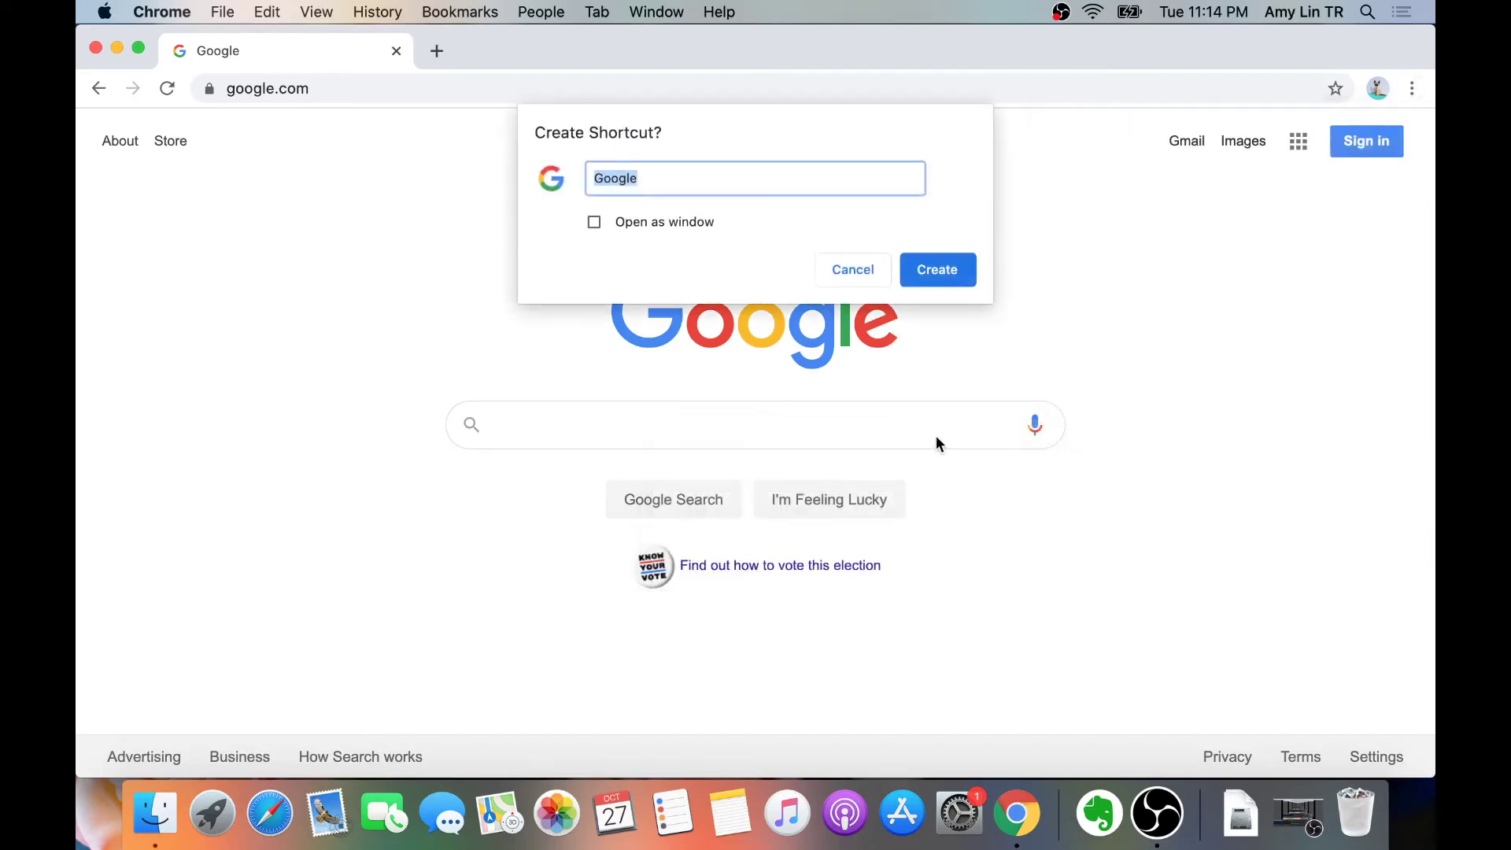
{"action": "type", "text": "User 1 - Google"}
{"action": "left_click", "coordinate": [652, 225]}
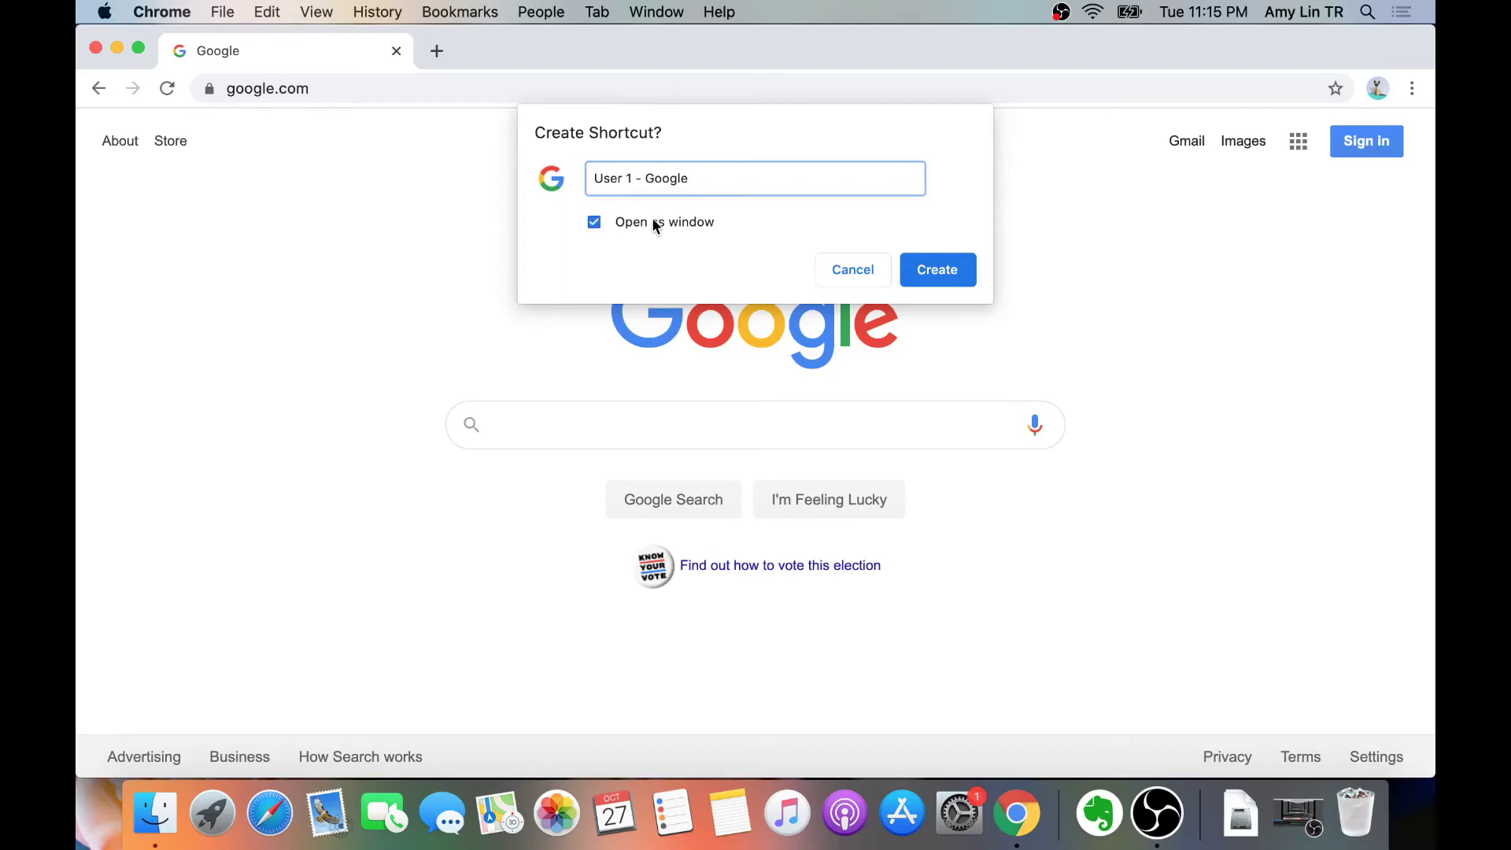
{"action": "left_click", "coordinate": [946, 280]}
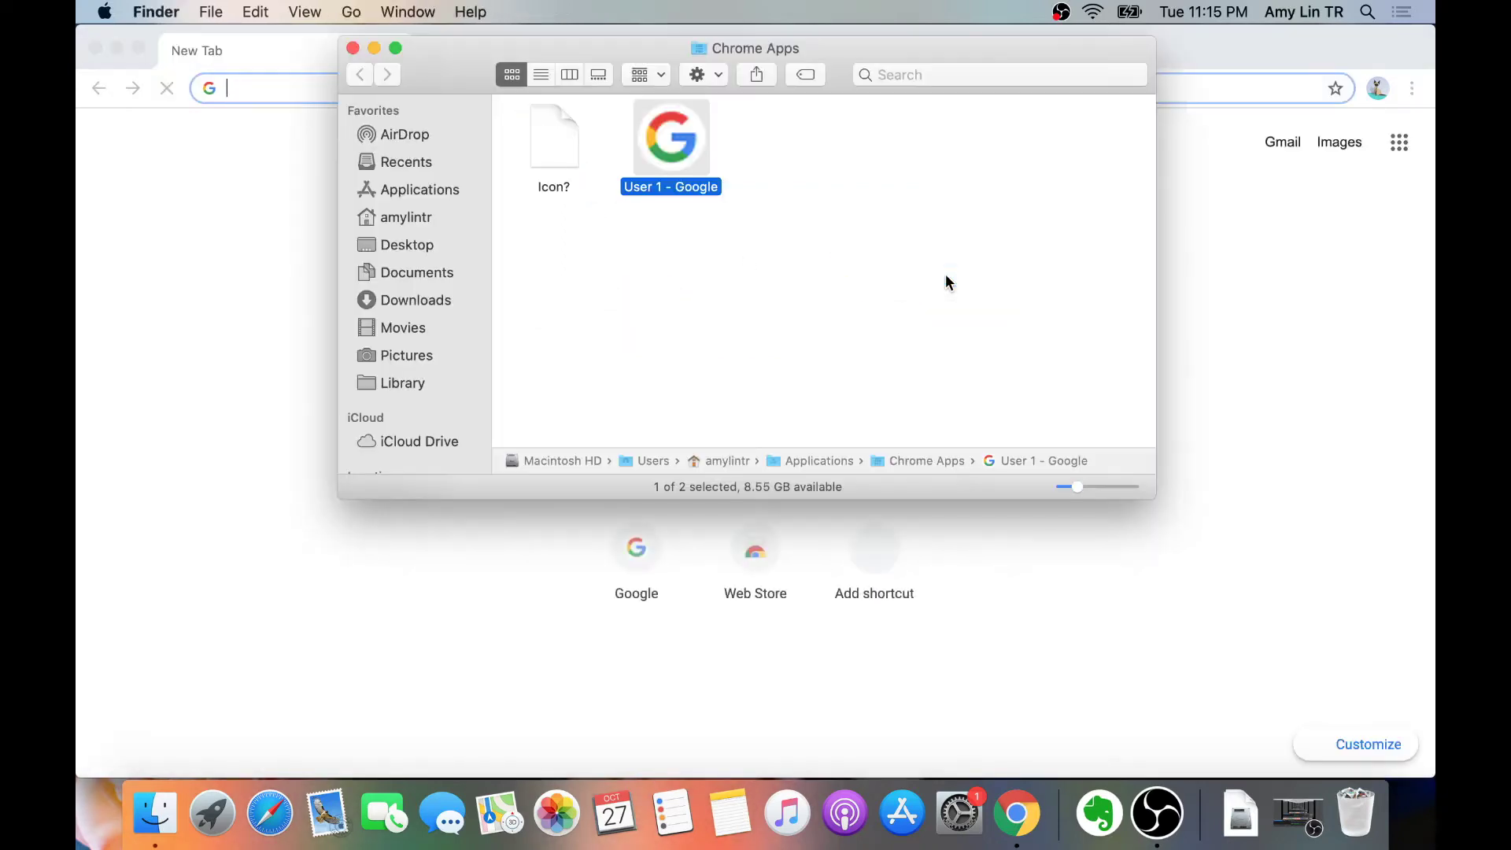
Launch User 1 - Google from the Chrome Apps folder and position its window.
{"action": "left_click", "coordinate": [946, 282]}
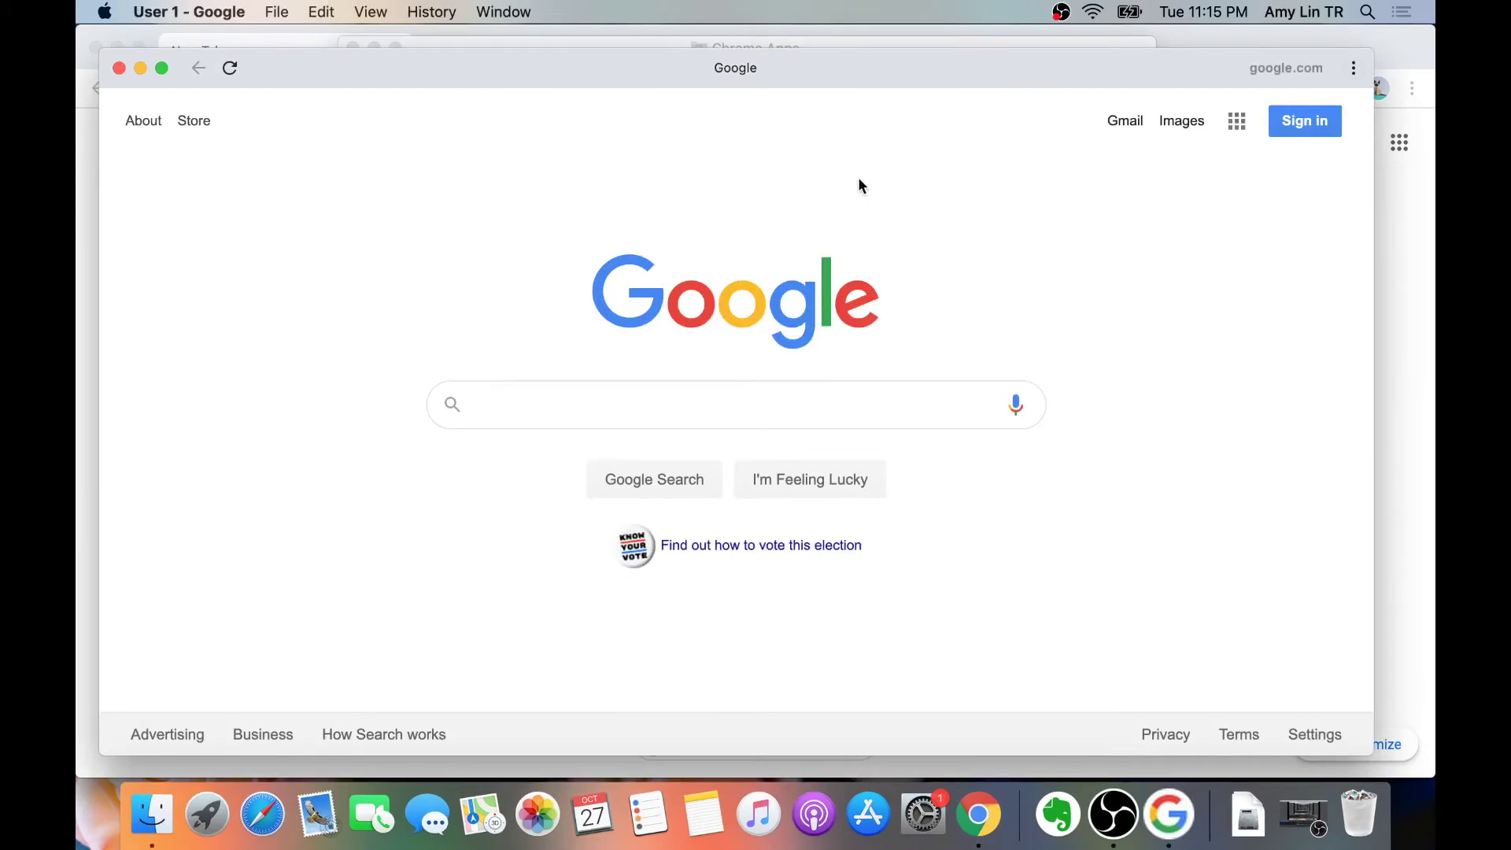
{"action": "left_click_drag", "start_coordinate": [880, 84], "coordinate": [877, 128]}
{"action": "left_click_drag", "start_coordinate": [894, 57], "coordinate": [980, 71]}
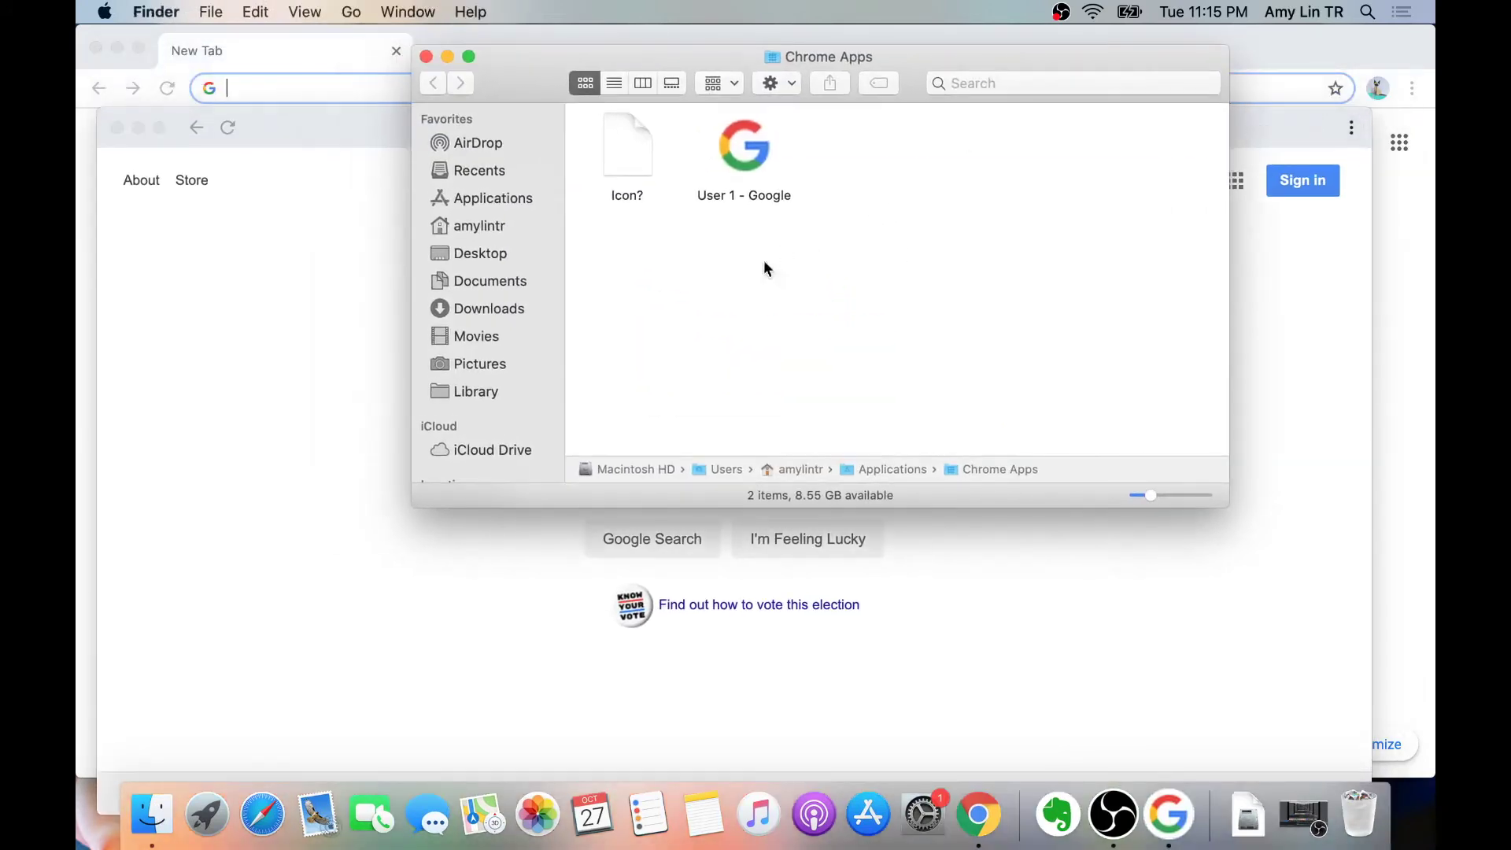
{"action": "left_click", "coordinate": [733, 163]}
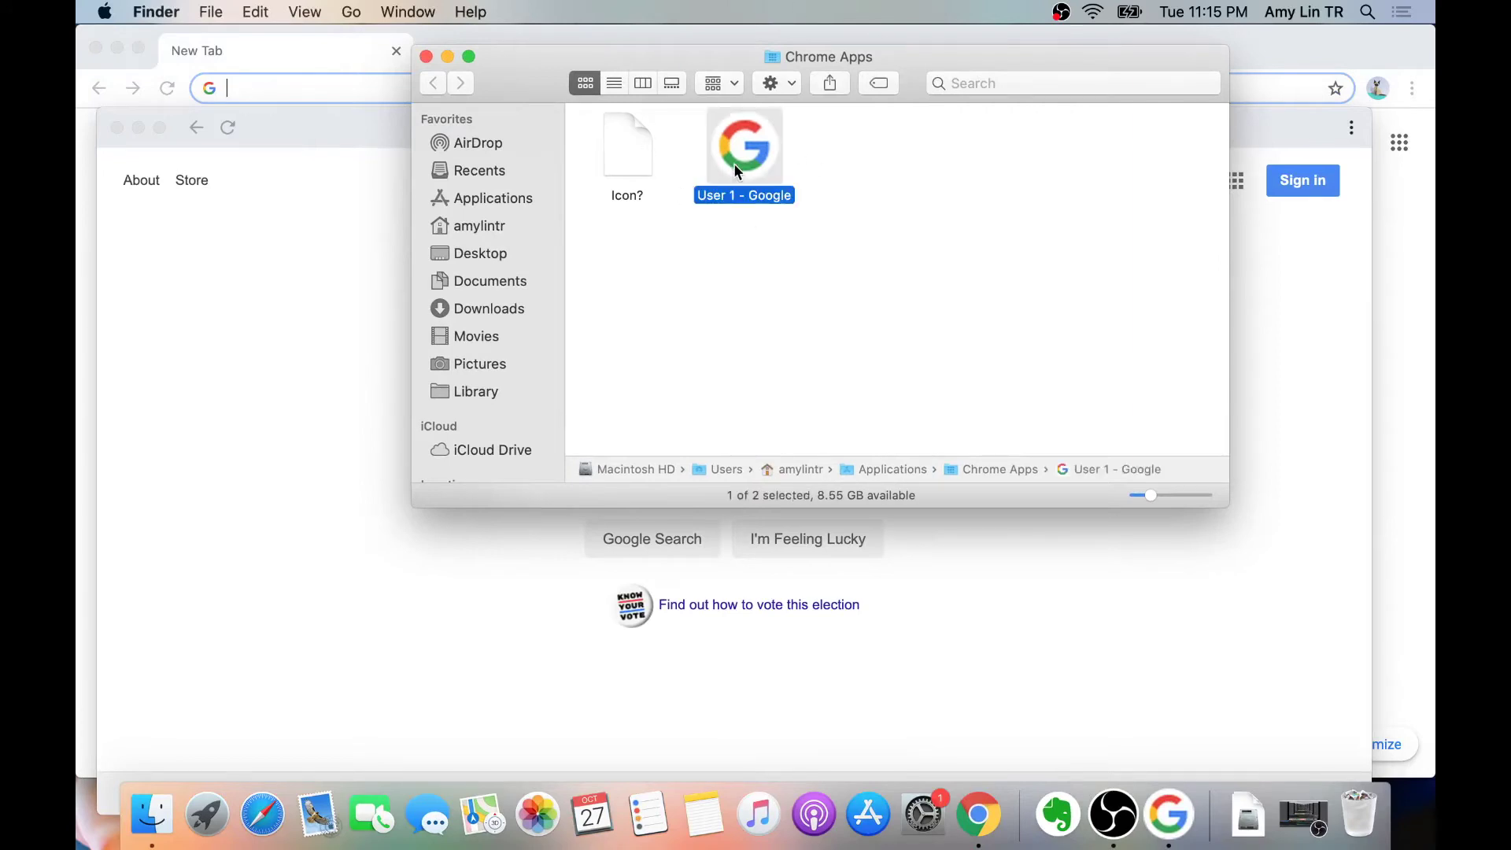
{"action": "left_click", "coordinate": [780, 234]}
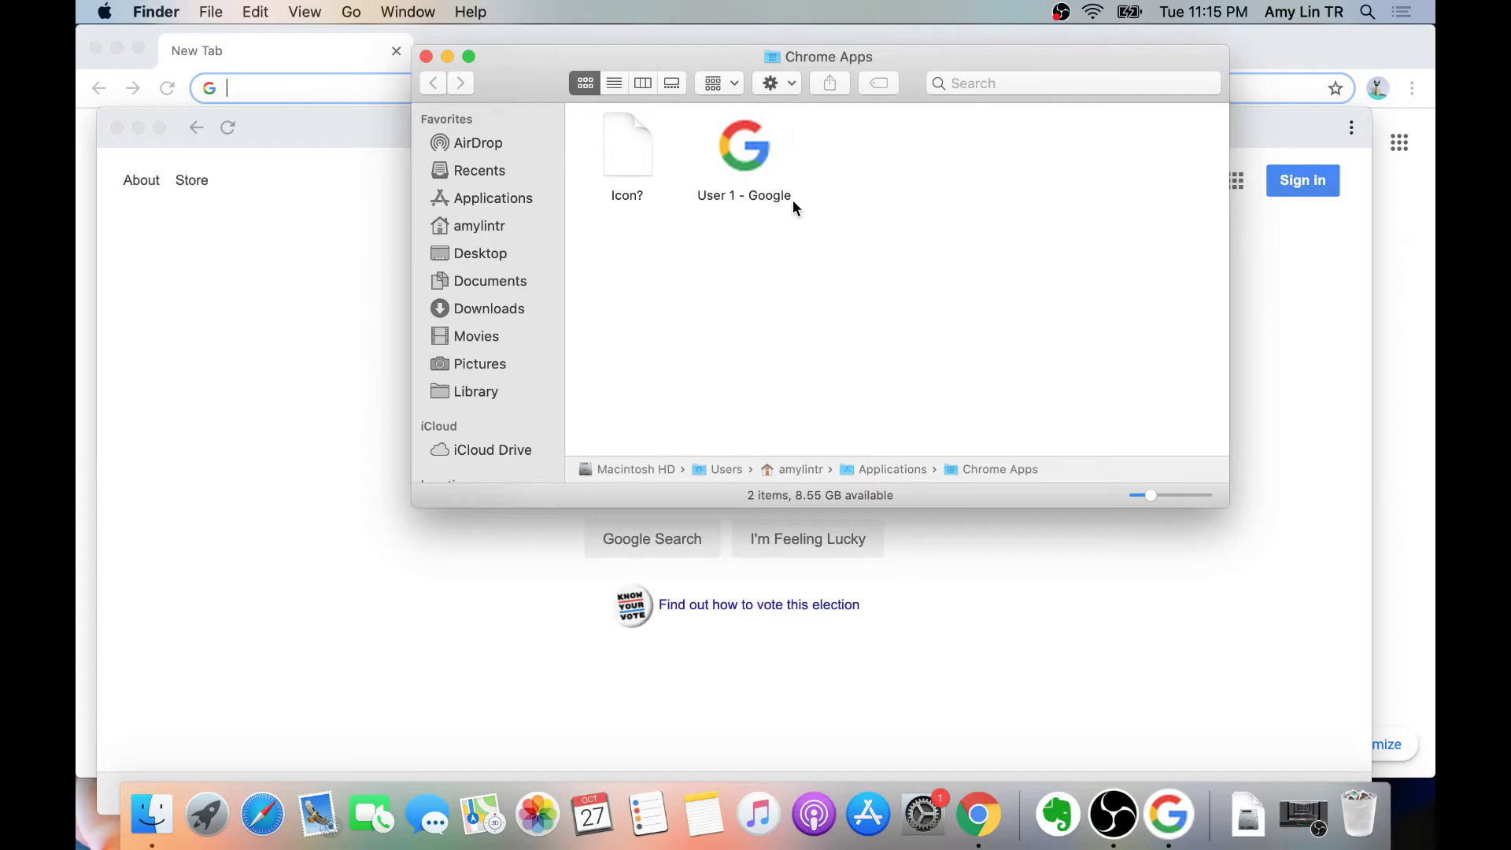
{"action": "double_click", "coordinate": [788, 200]}
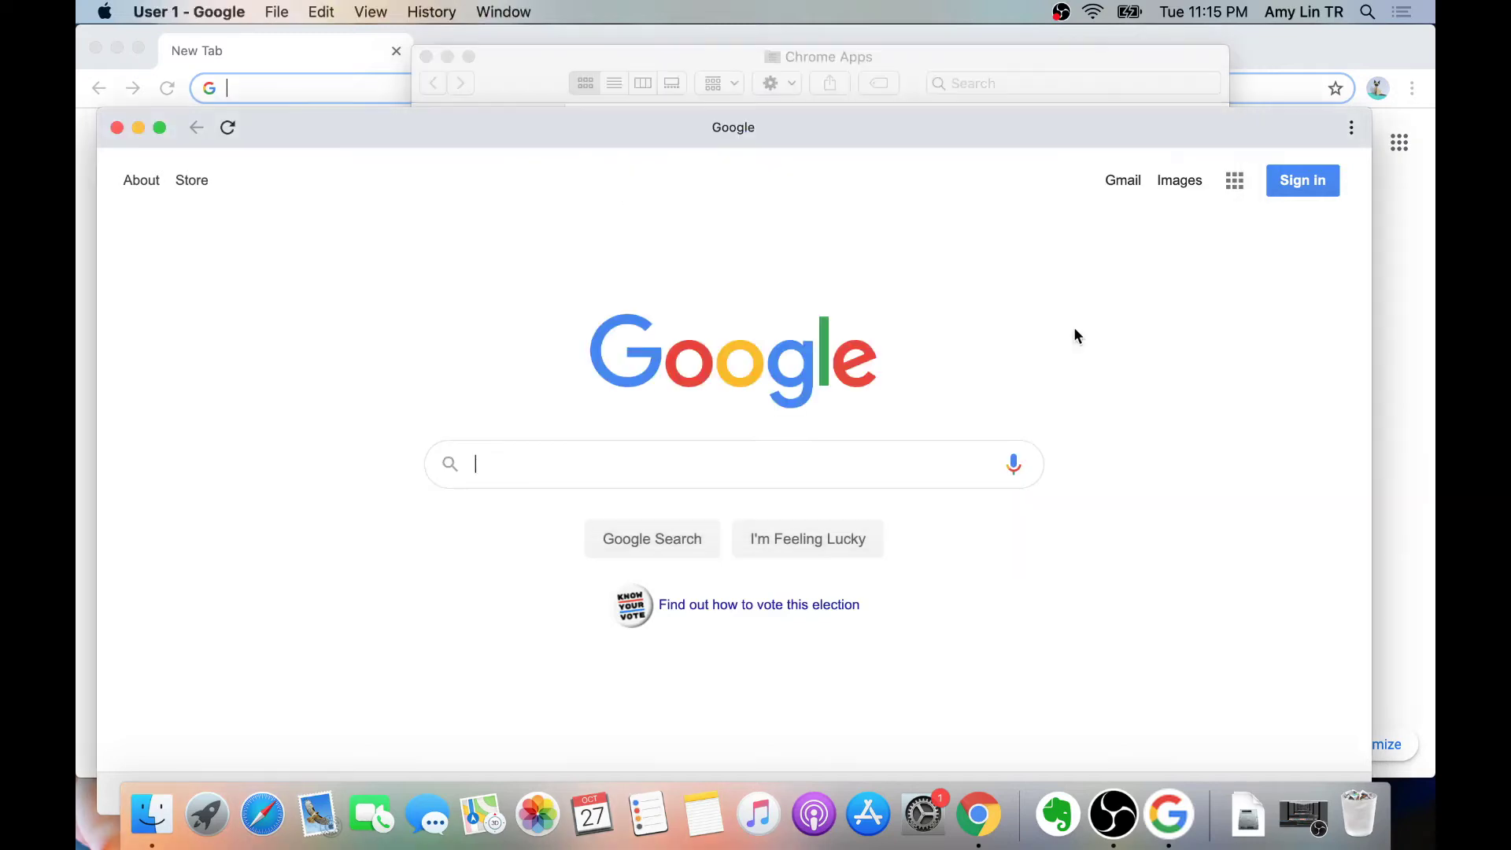
{"action": "left_click_drag", "start_coordinate": [886, 130], "coordinate": [857, 61]}
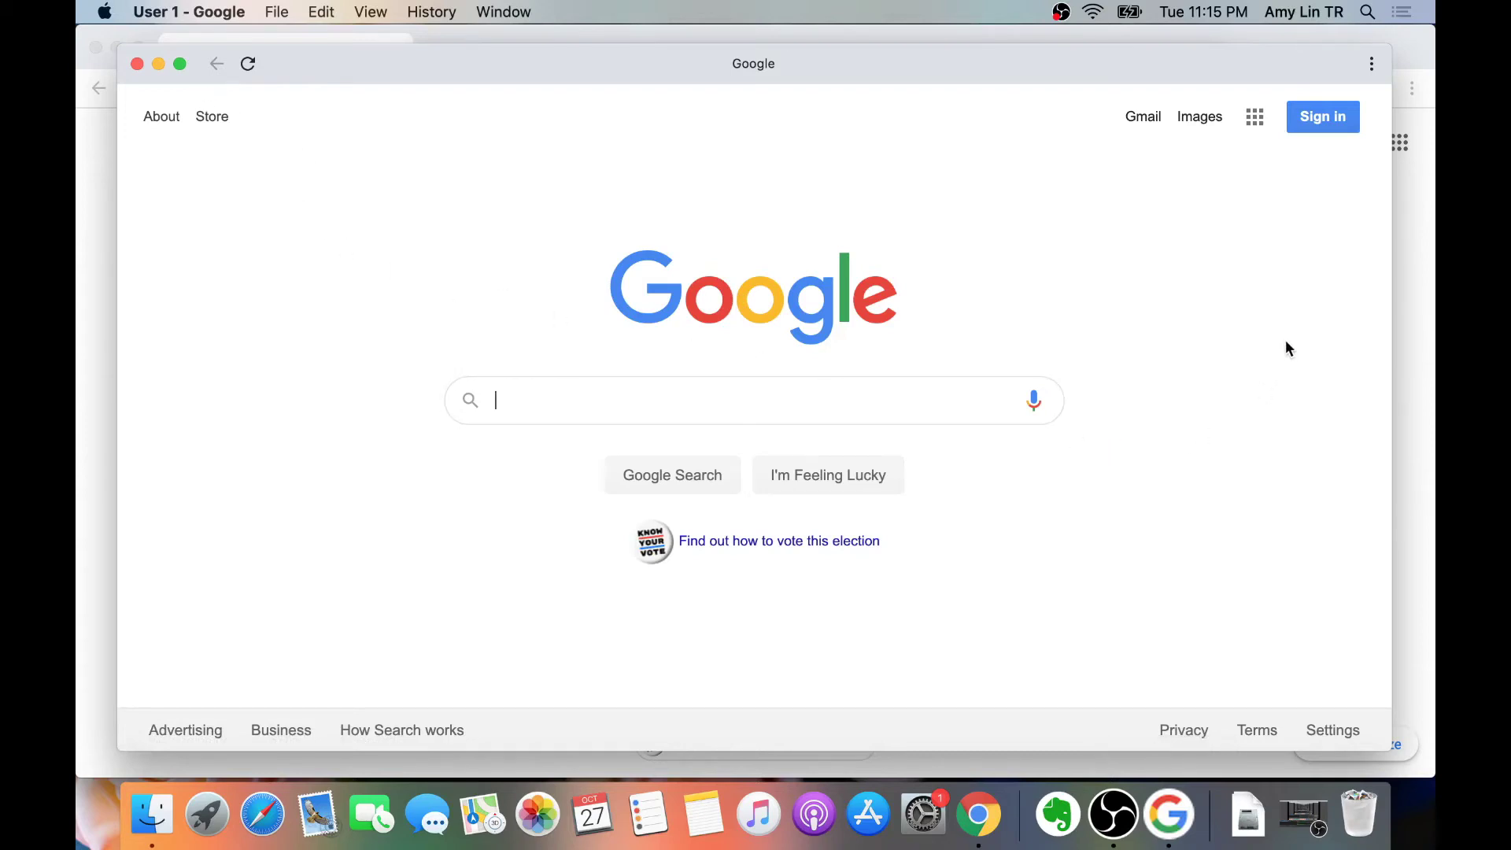
Open the app's page in full Chrome, check its profile, then close the tabs and window.
{"action": "left_click", "coordinate": [1371, 68]}
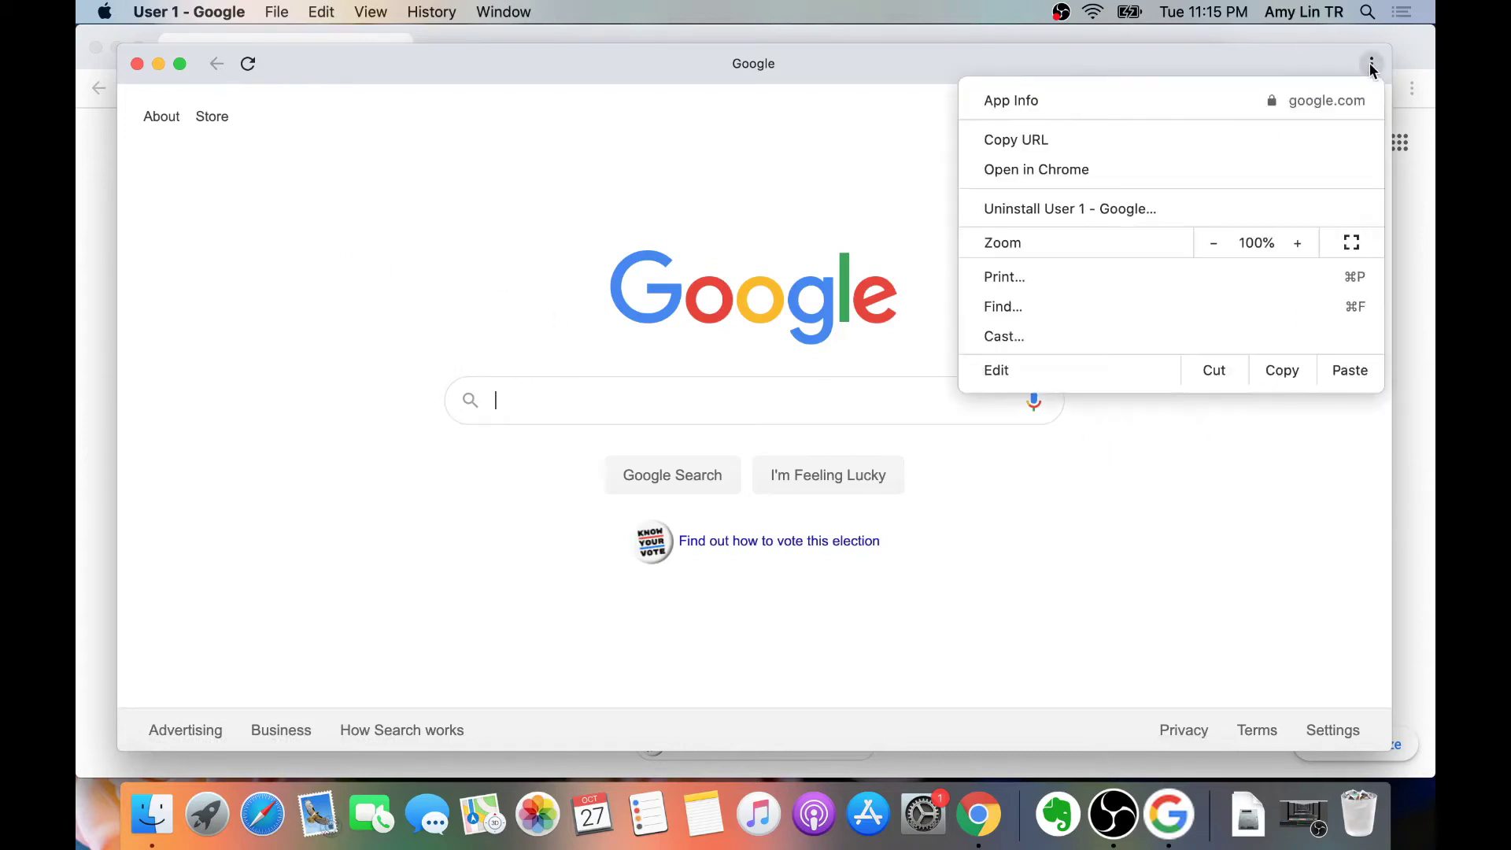
{"action": "left_click", "coordinate": [1070, 172]}
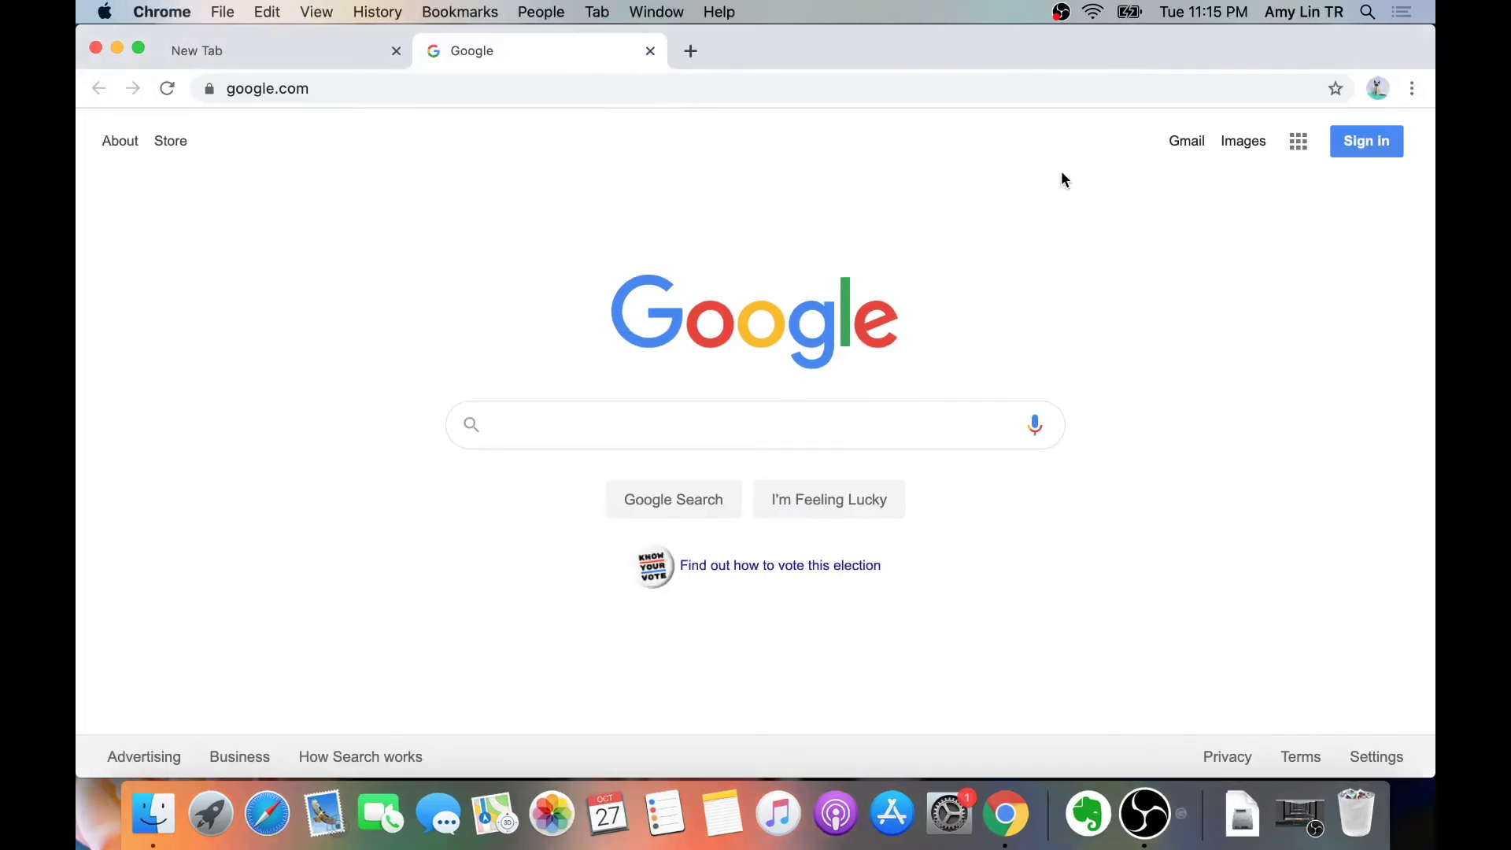
{"action": "left_click", "coordinate": [1379, 92]}
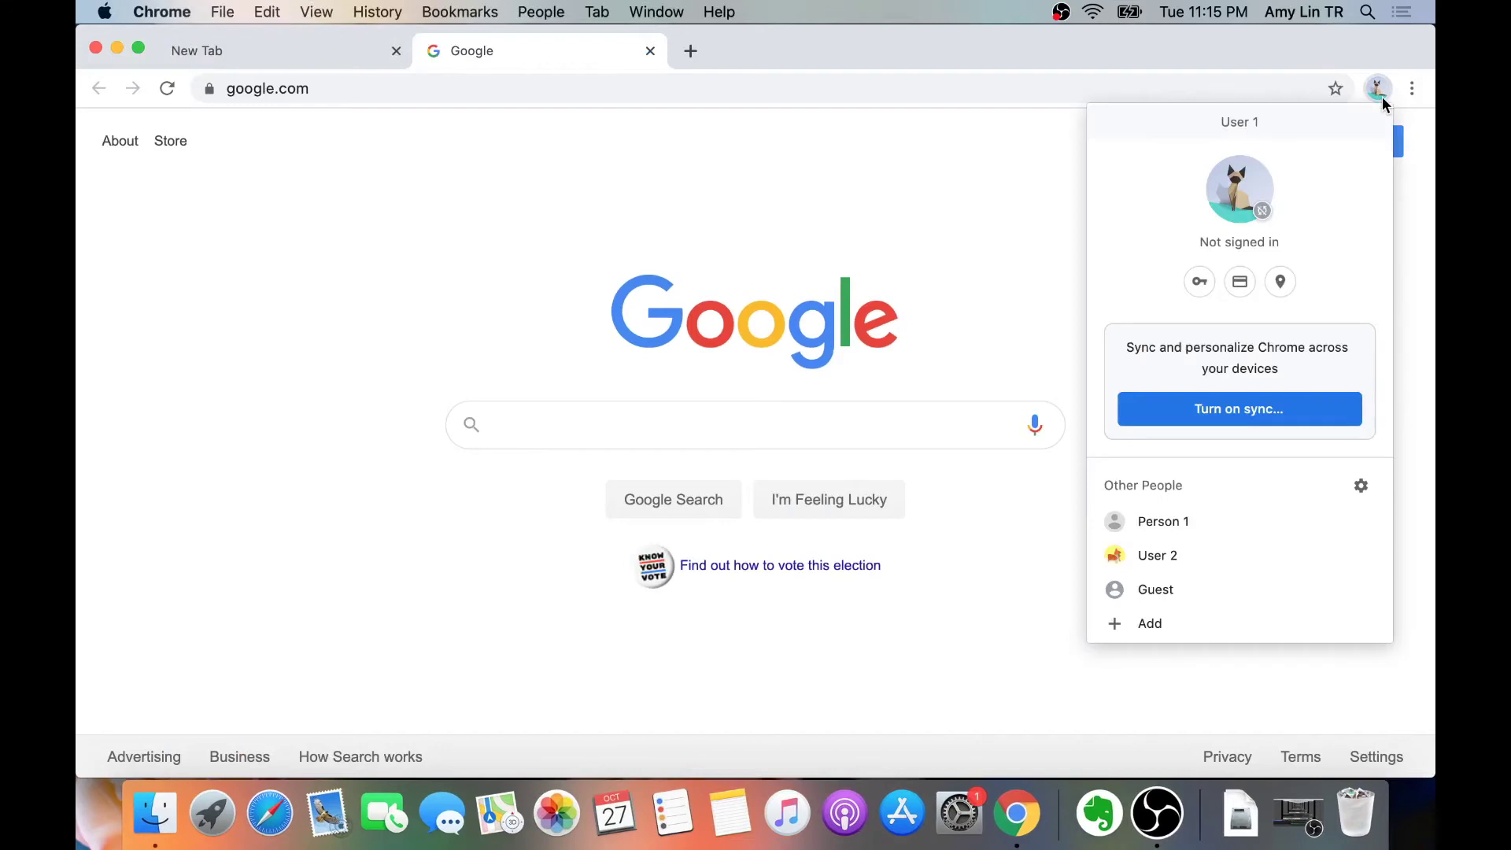
{"action": "left_click", "coordinate": [1383, 96]}
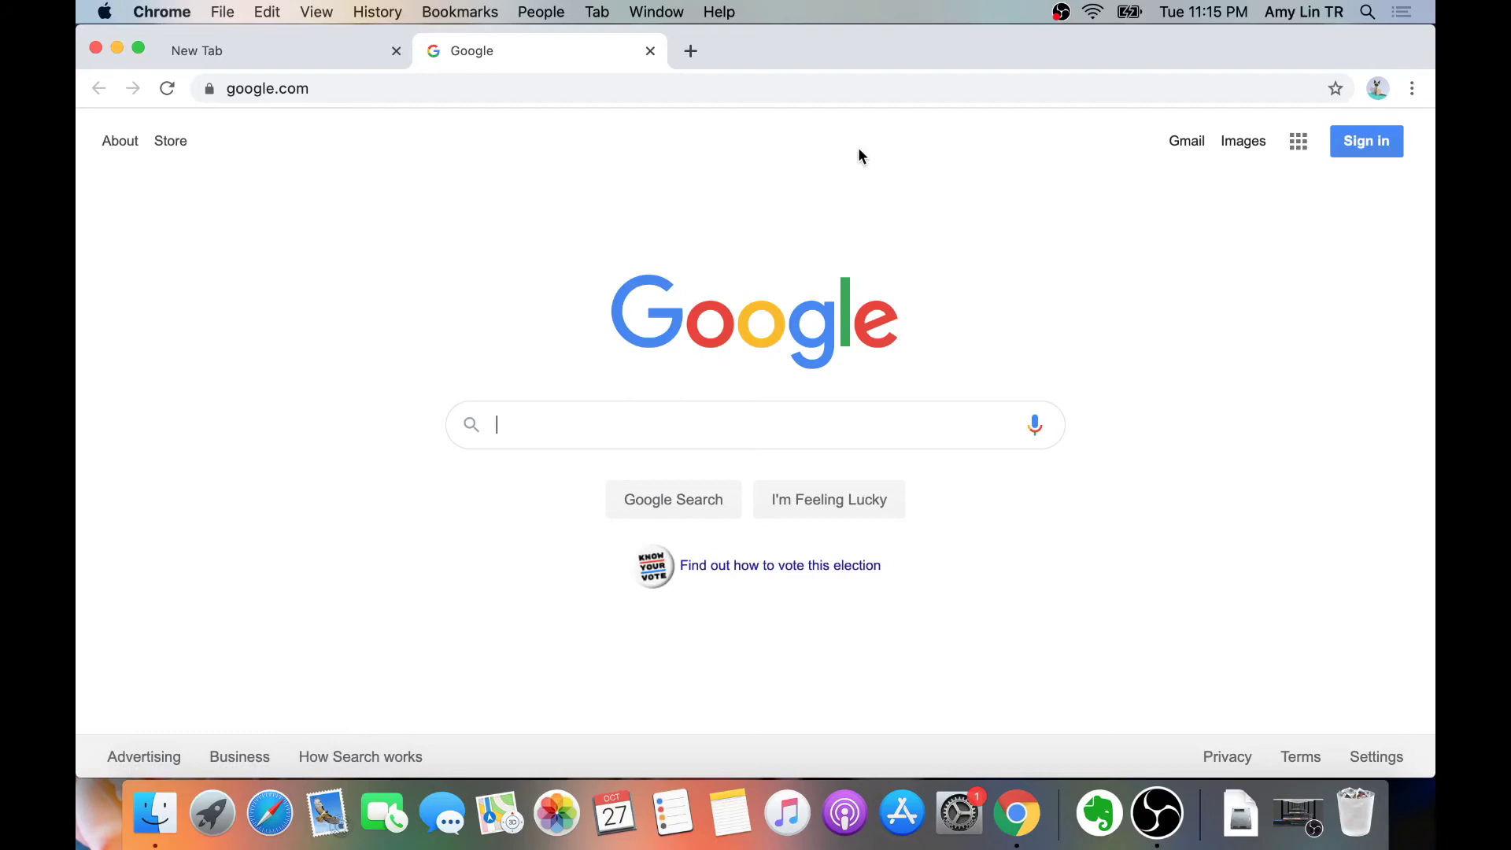
{"action": "left_click", "coordinate": [650, 51]}
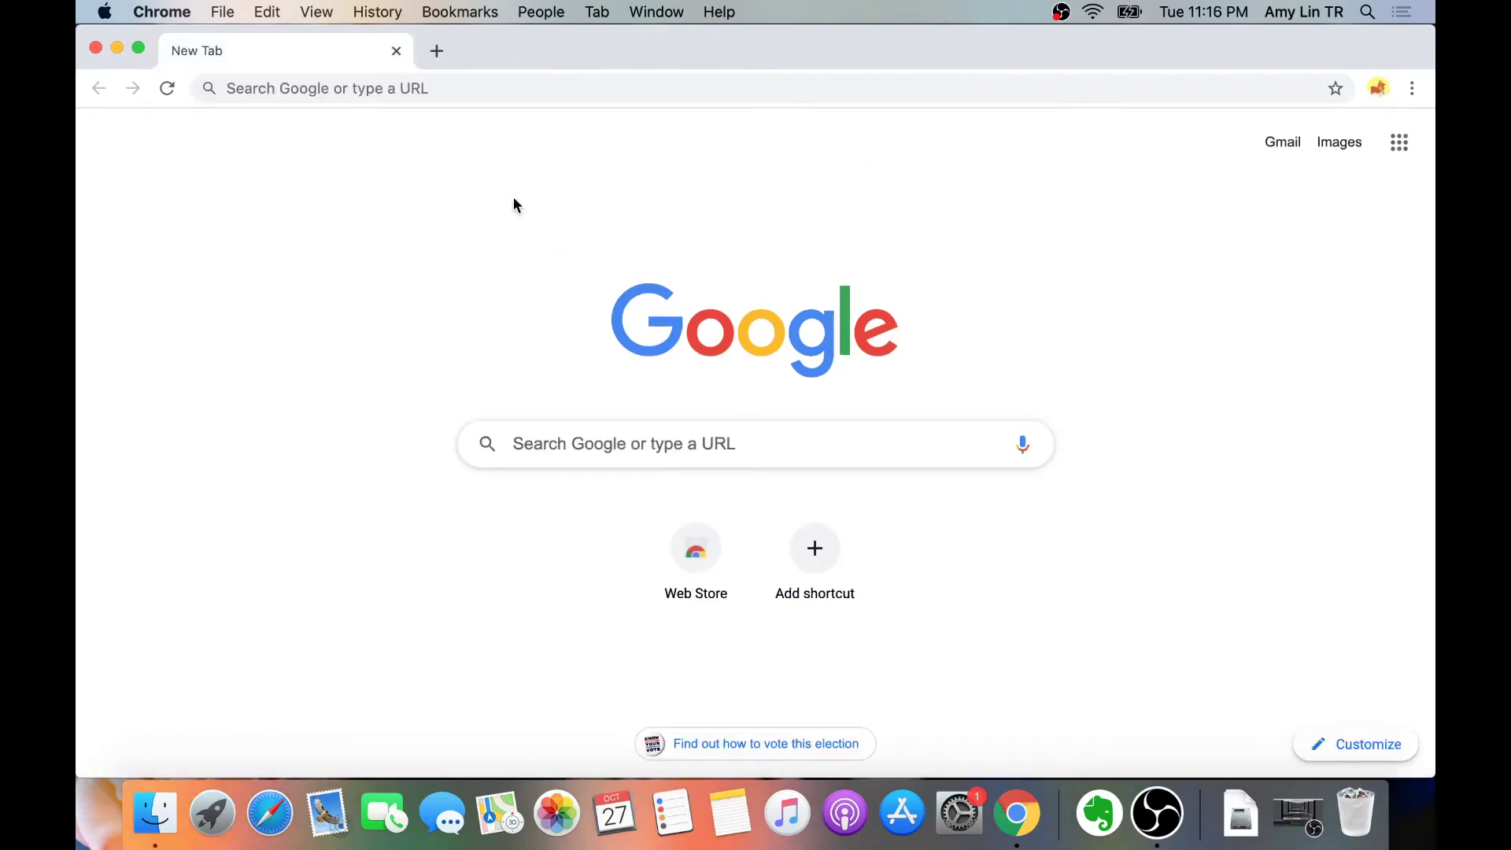
{"action": "left_click", "coordinate": [397, 51]}
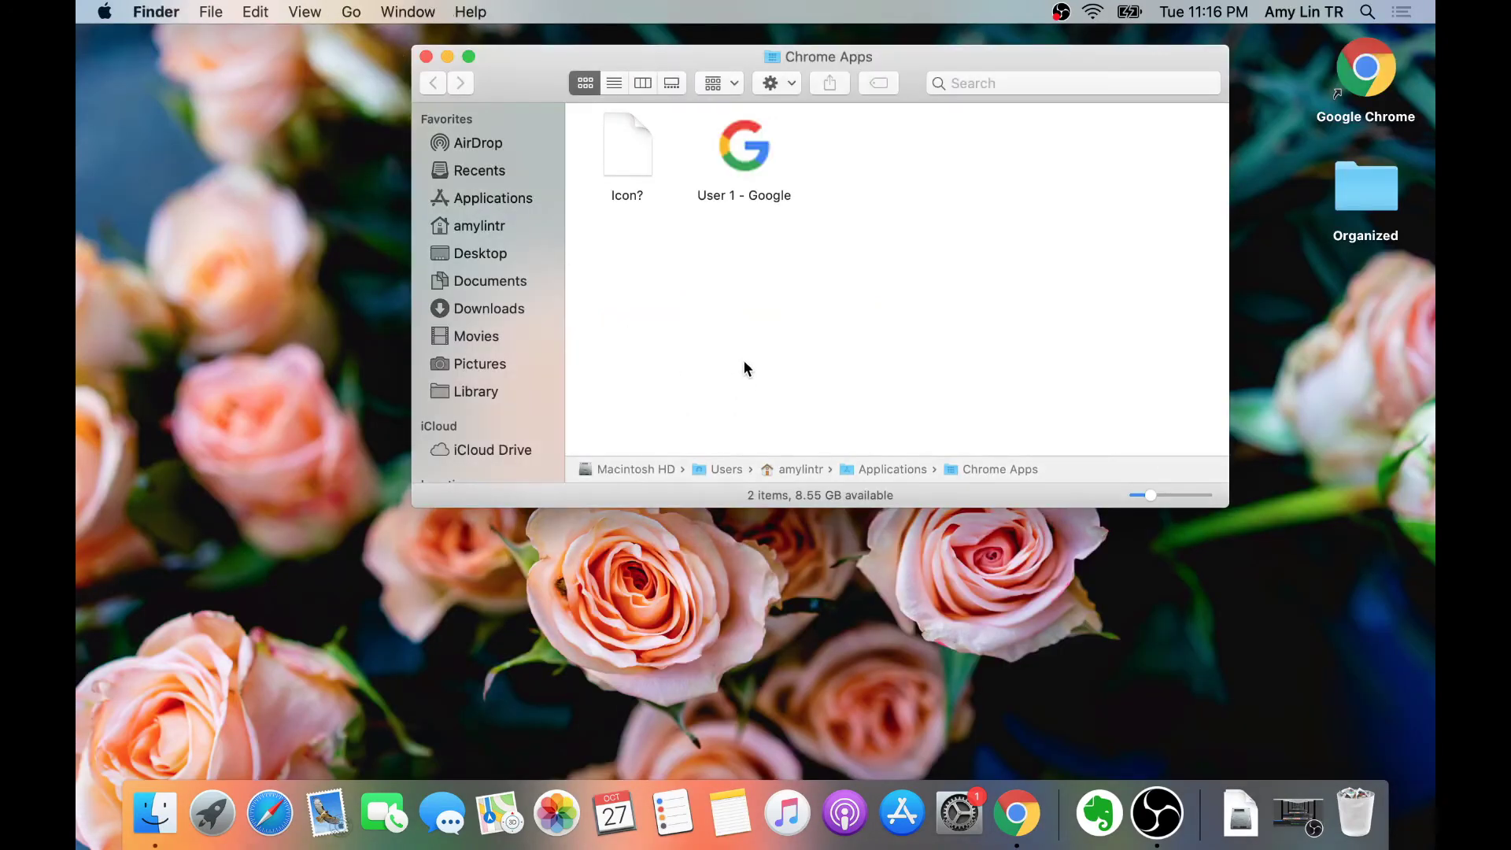
Trash the stray Icon? file with Cmd+Delete and relaunch User 1 - Google.
{"action": "left_click", "coordinate": [627, 167]}
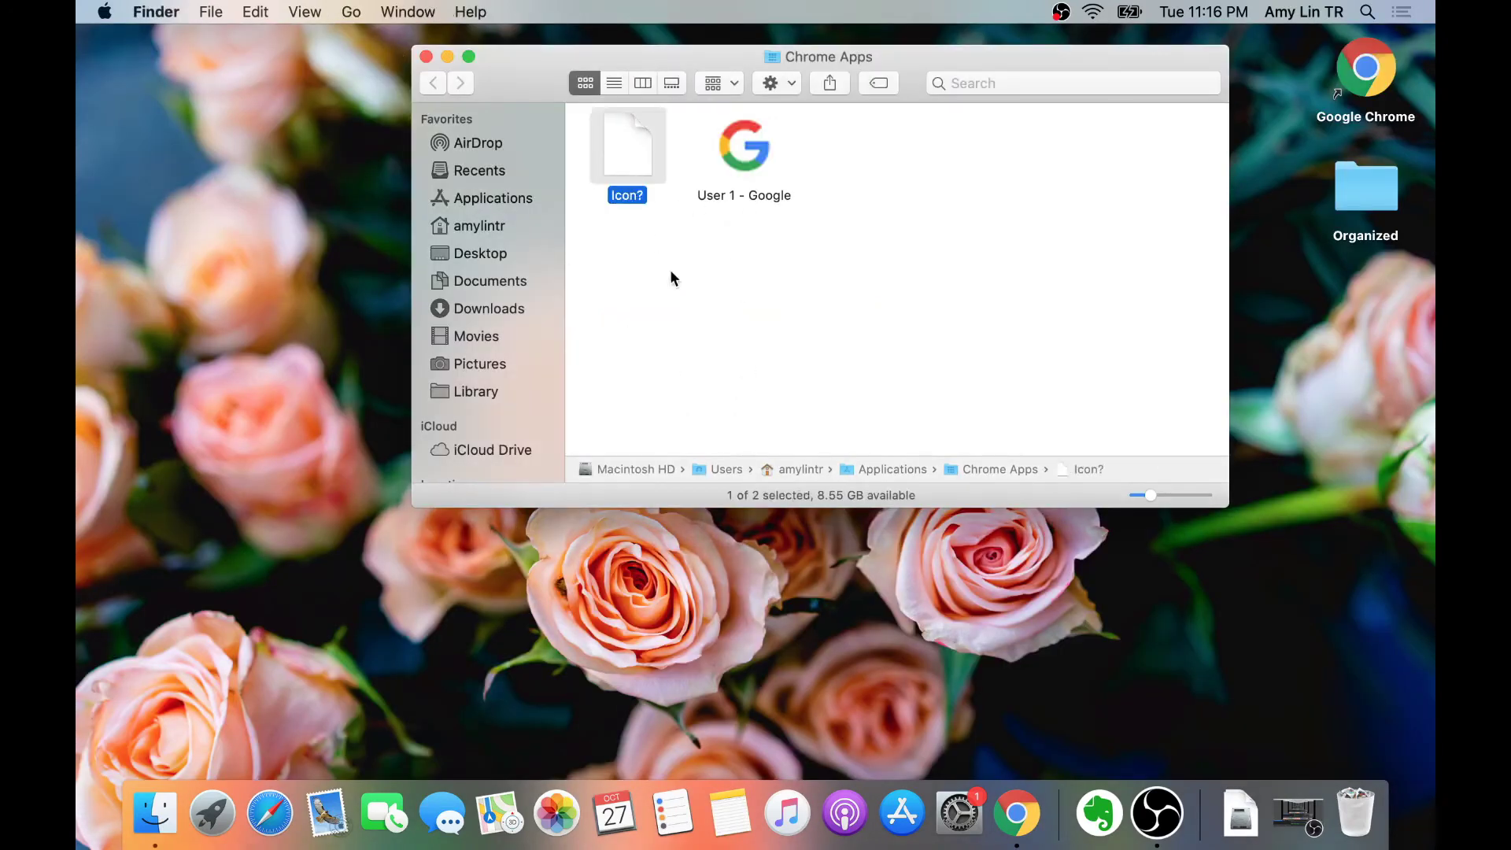
{"action": "key", "text": "super+BackSpace"}
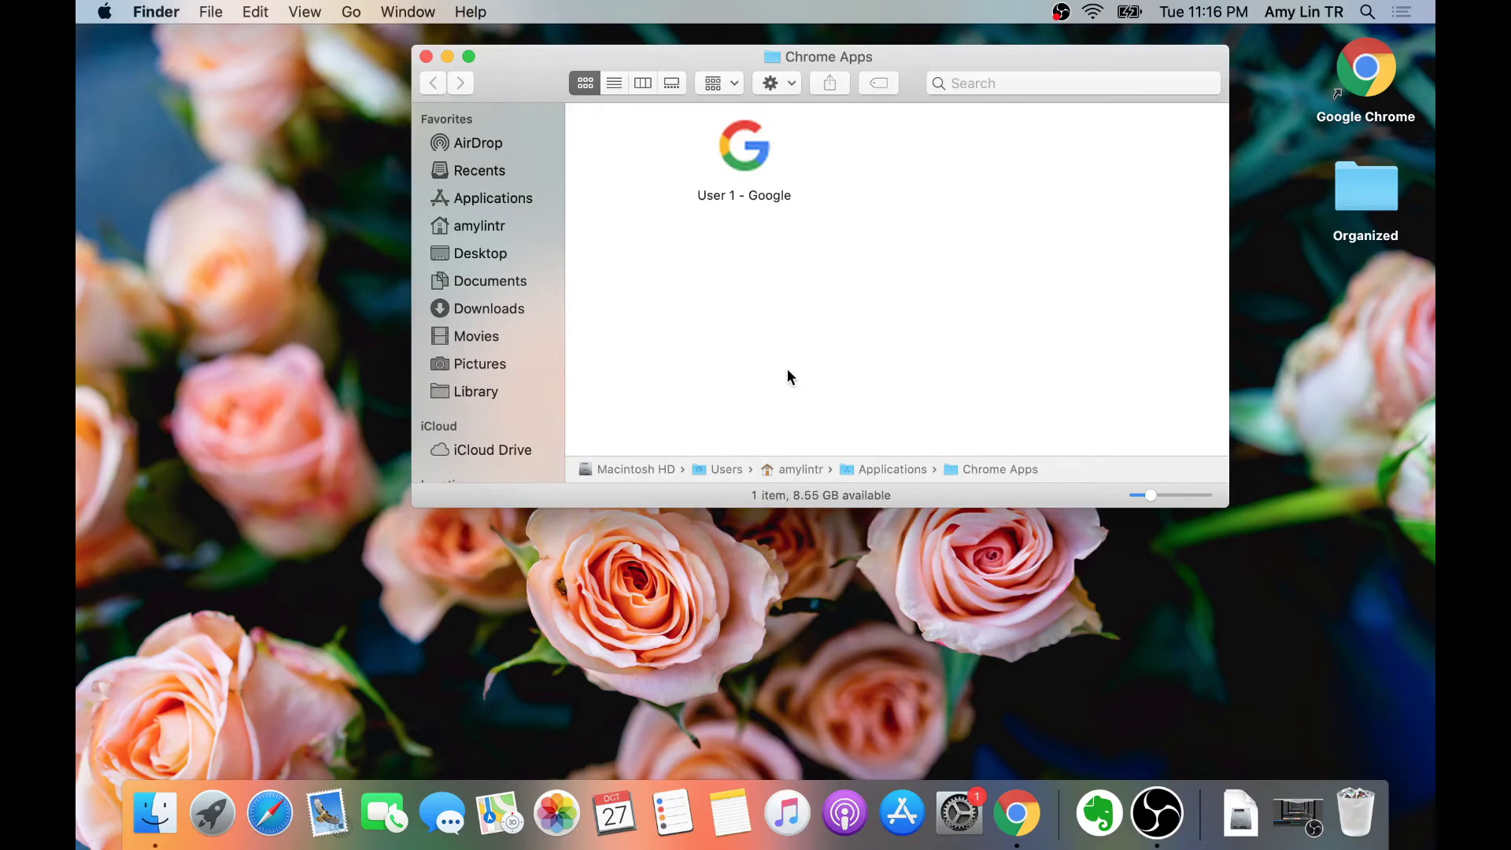
{"action": "double_click", "coordinate": [748, 154]}
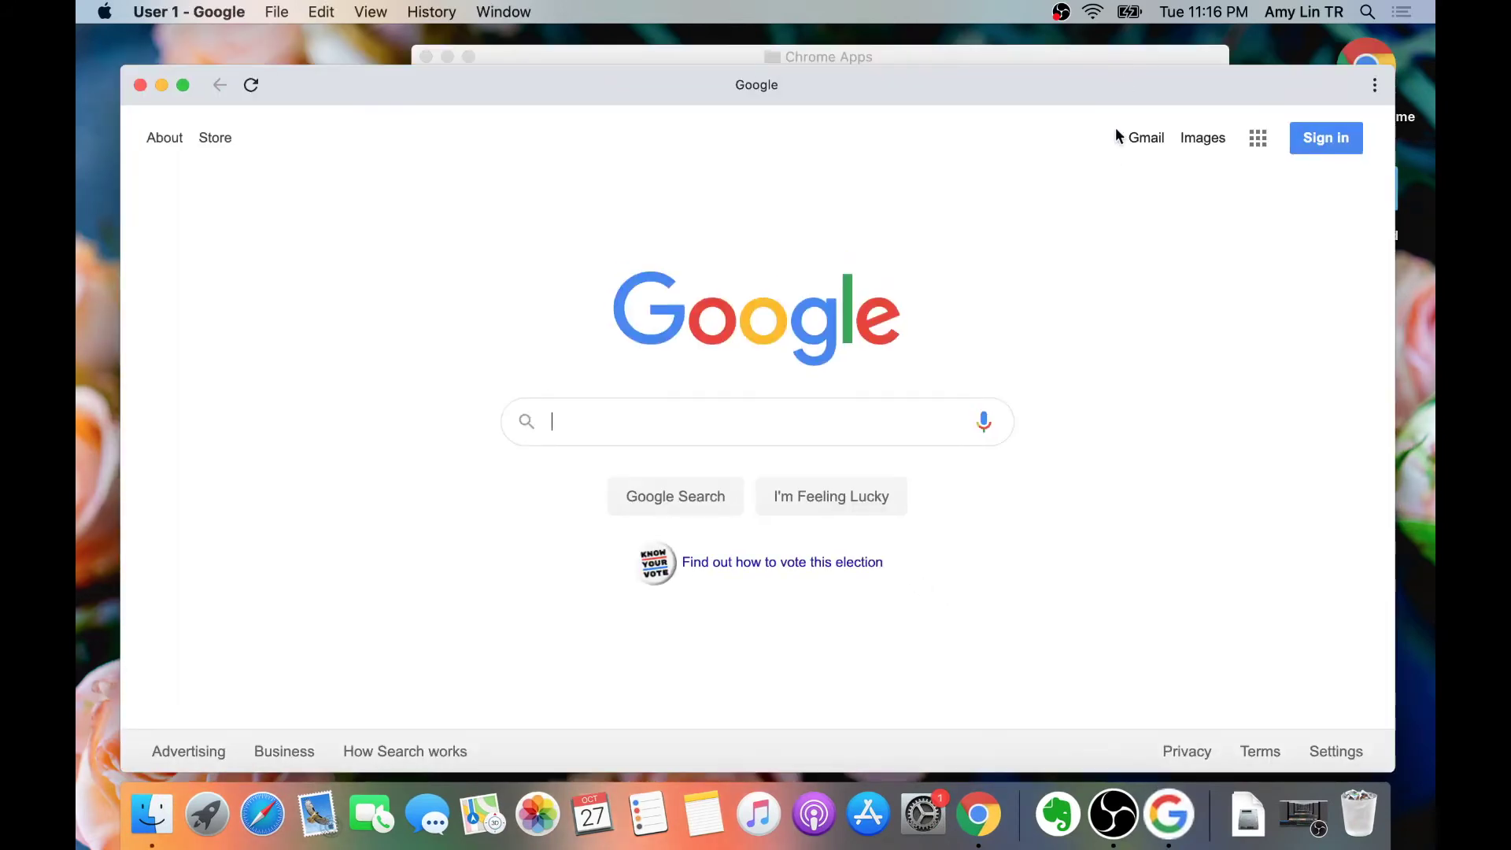
Reopen the User 1 - Google page in full Chrome, then open a User 2 profile window.
{"action": "left_click_drag", "start_coordinate": [1031, 84], "coordinate": [1037, 63]}
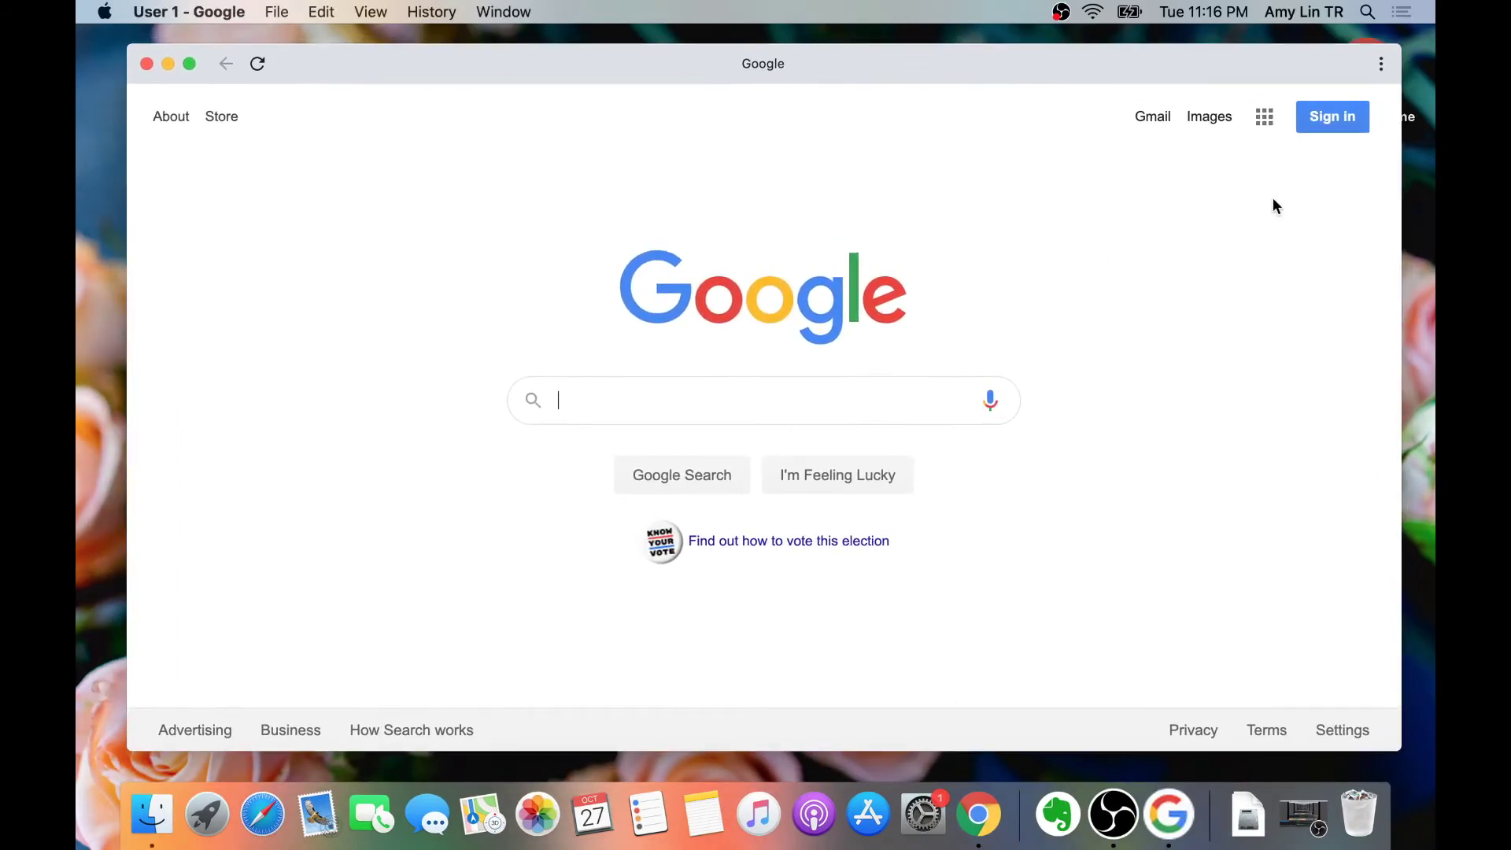
{"action": "left_click", "coordinate": [1381, 63]}
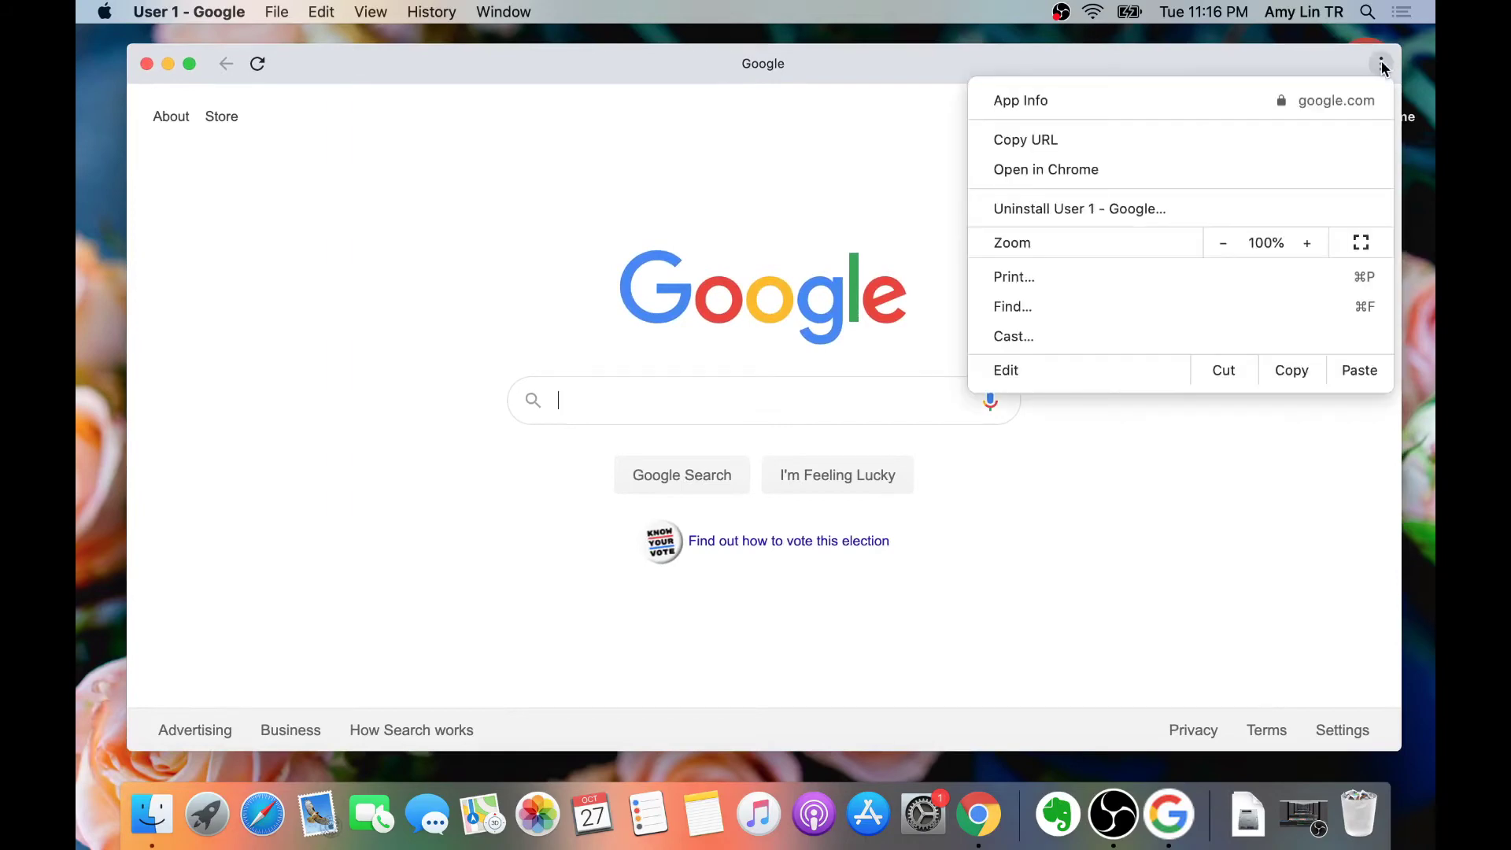
{"action": "left_click", "coordinate": [1182, 175]}
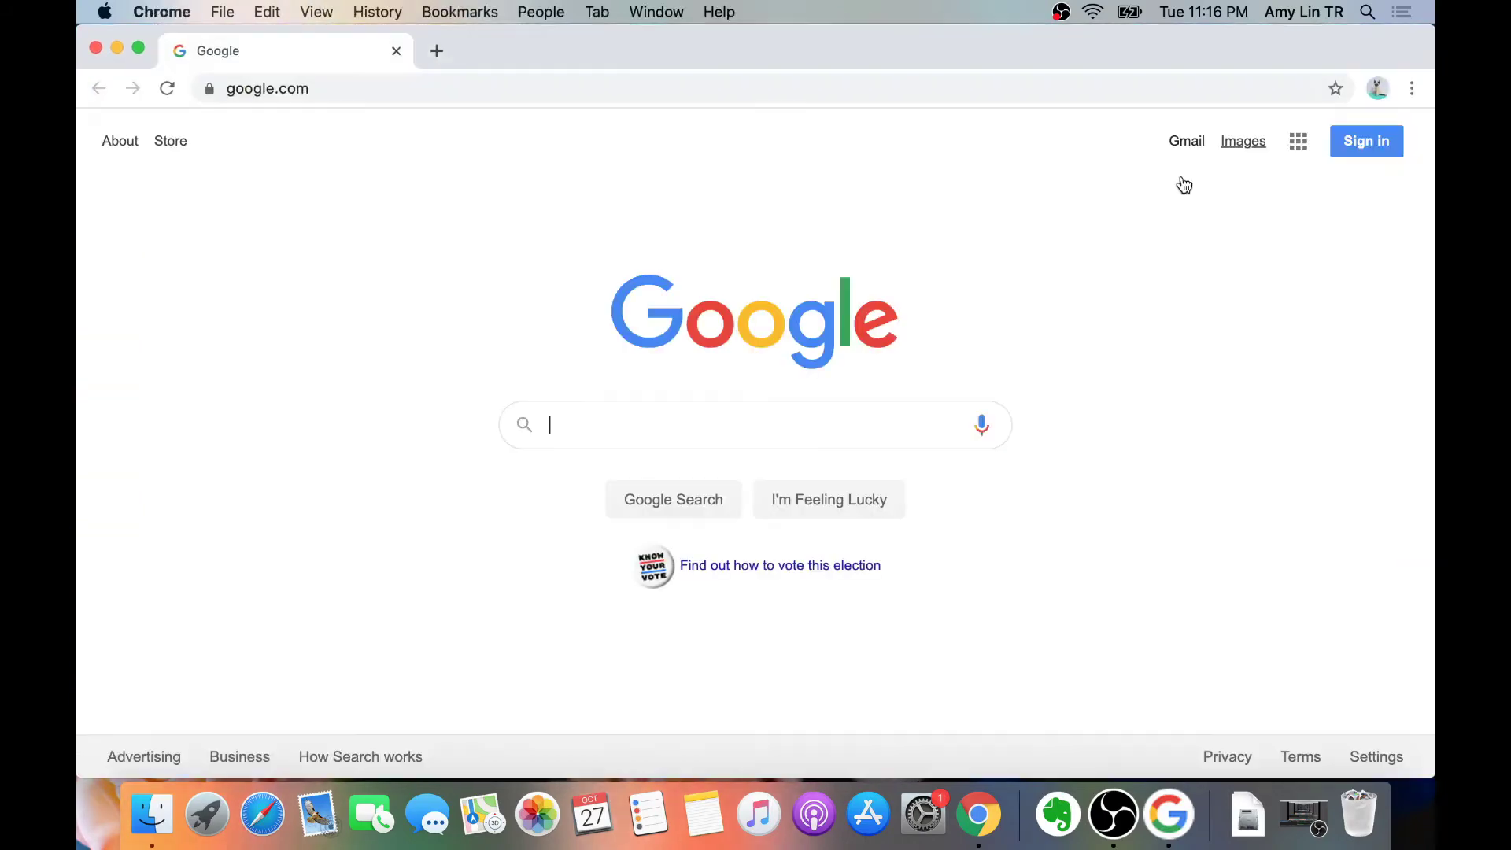
{"action": "left_click", "coordinate": [1379, 92]}
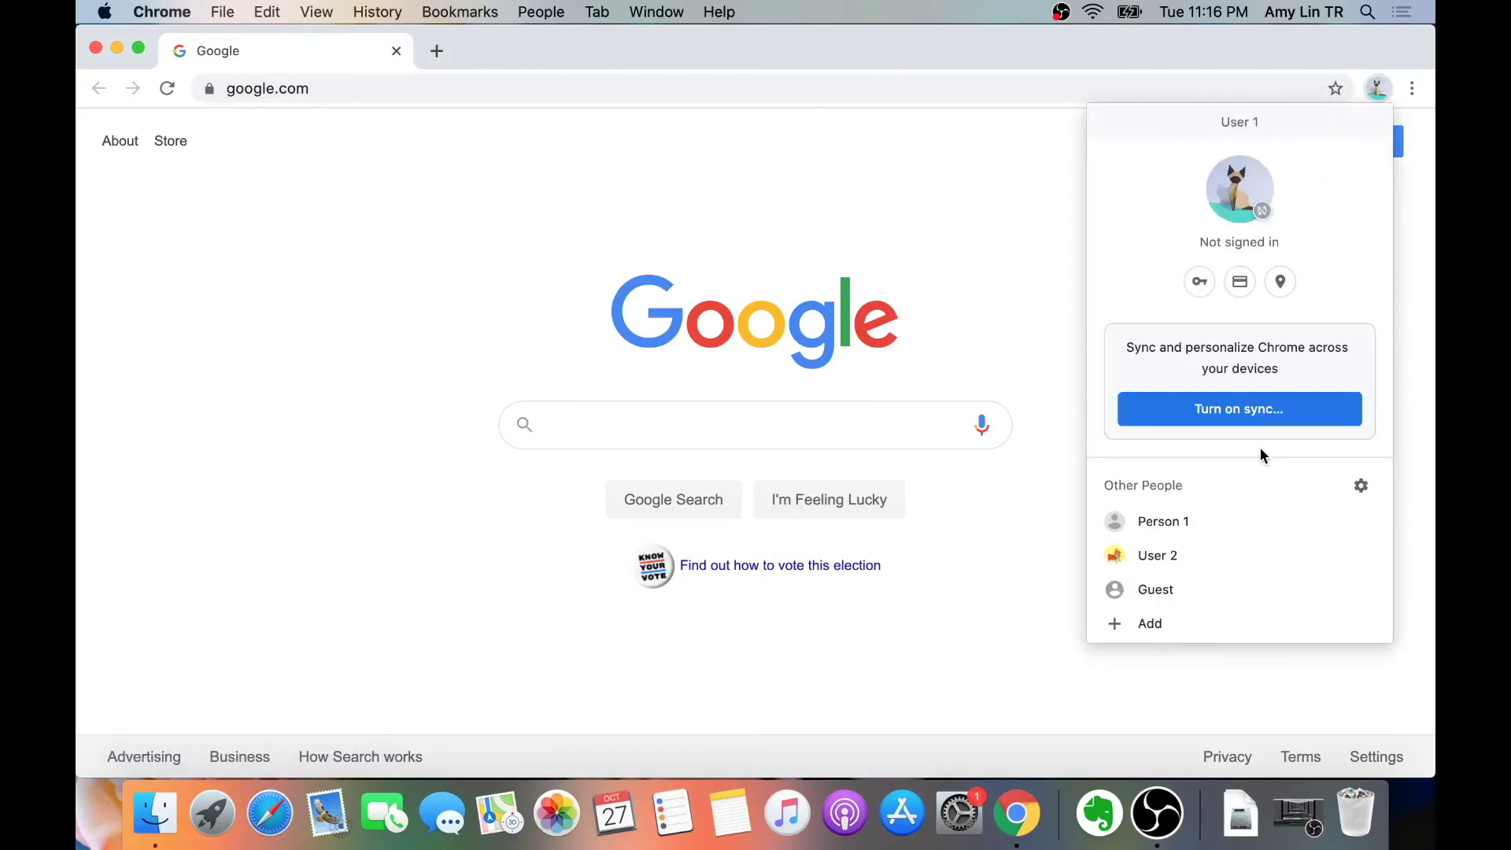
{"action": "left_click", "coordinate": [1208, 556]}
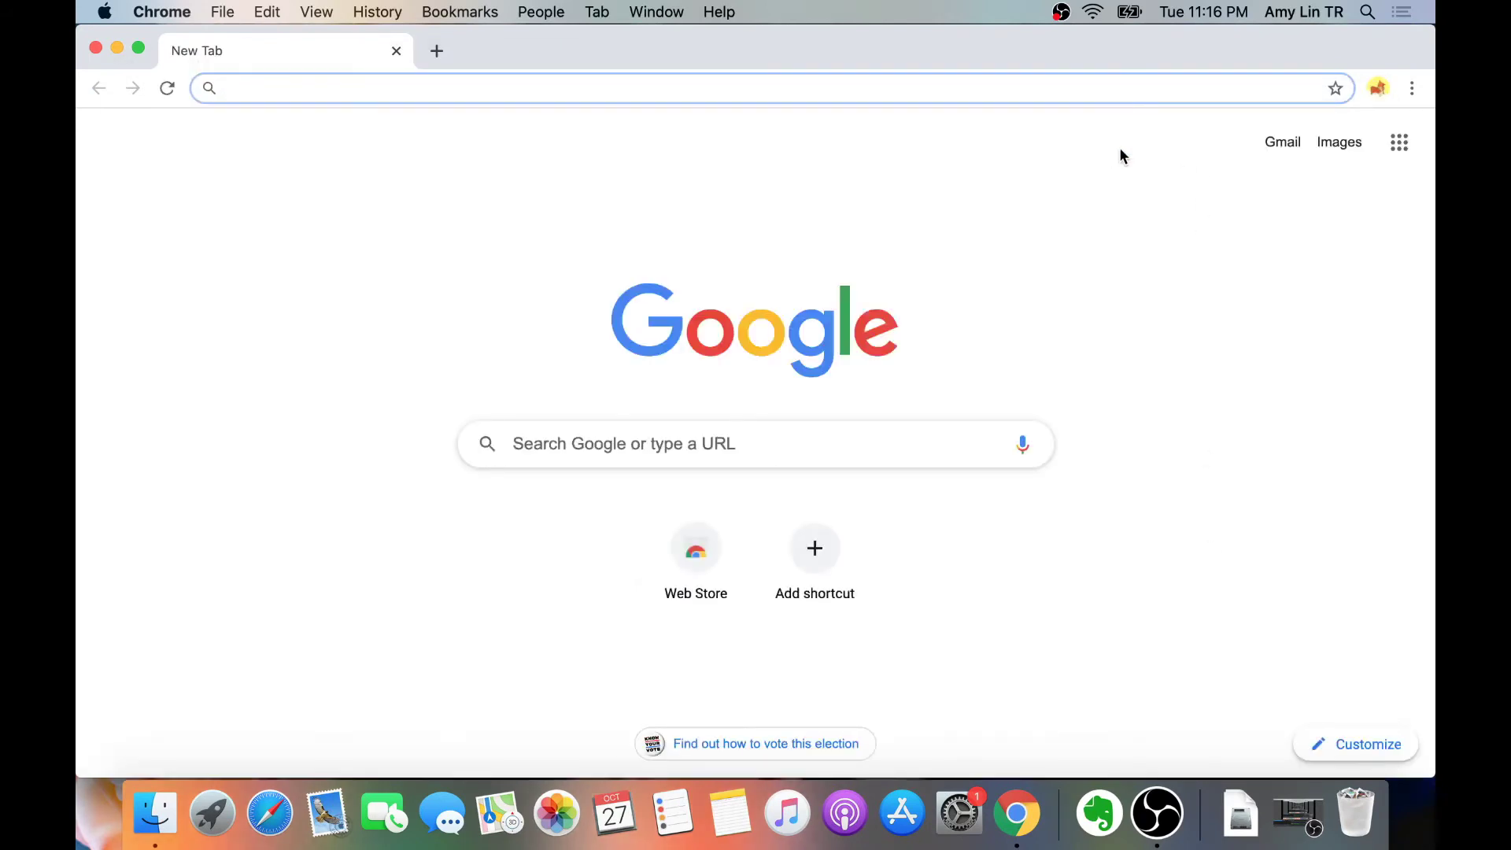
Load gmail.com and create a 'User 2 - Gmail' shortcut with Open as window enabled.
{"action": "type", "text": "gmail.com"}
{"action": "key", "text": "Return"}
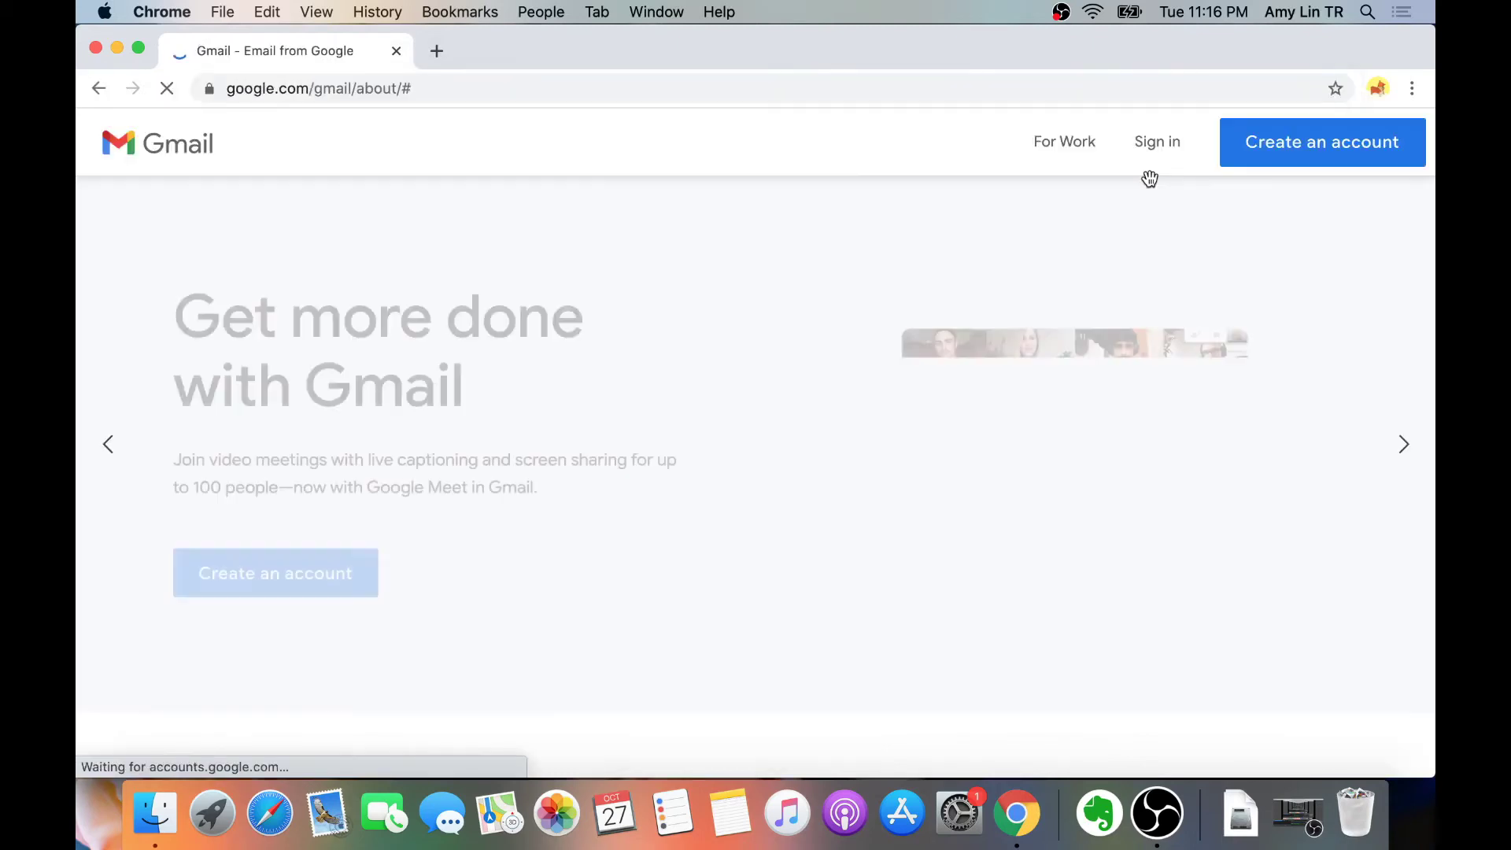
{"action": "left_click", "coordinate": [1412, 90]}
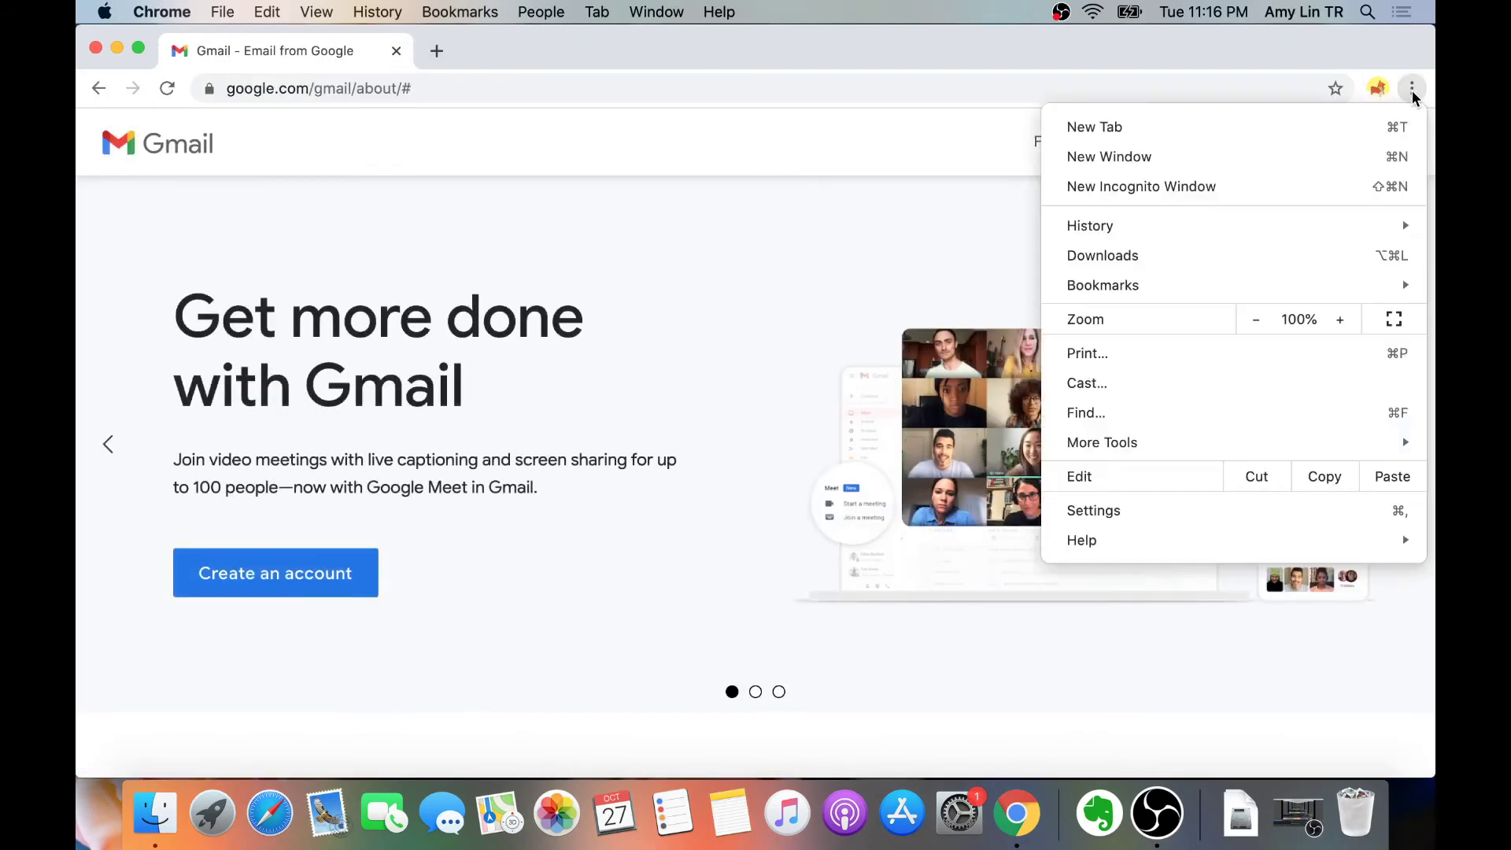
{"action": "mouse_move", "coordinate": [1191, 449]}
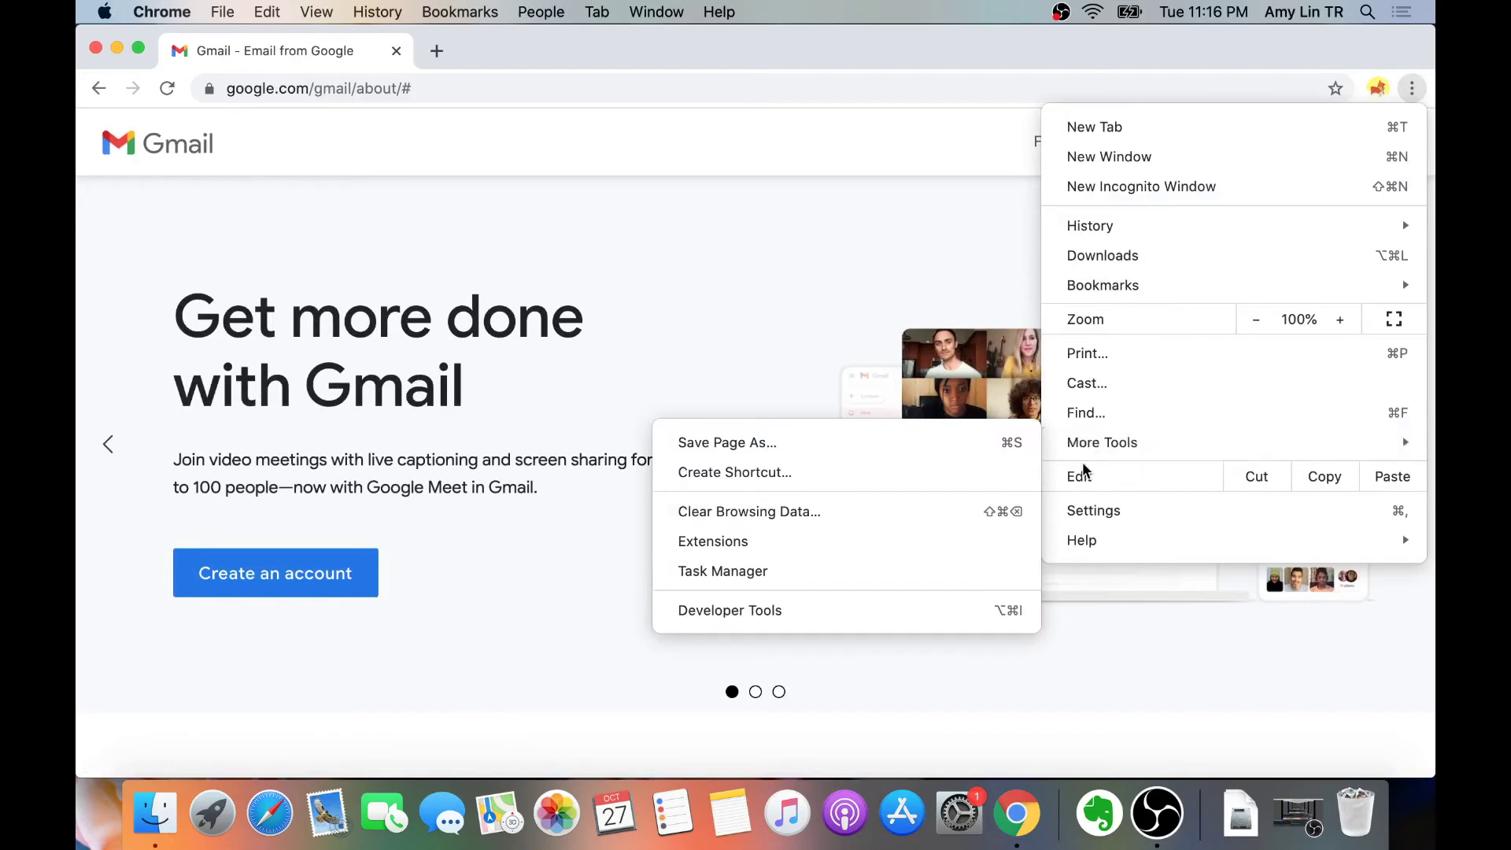
{"action": "left_click", "coordinate": [1007, 474]}
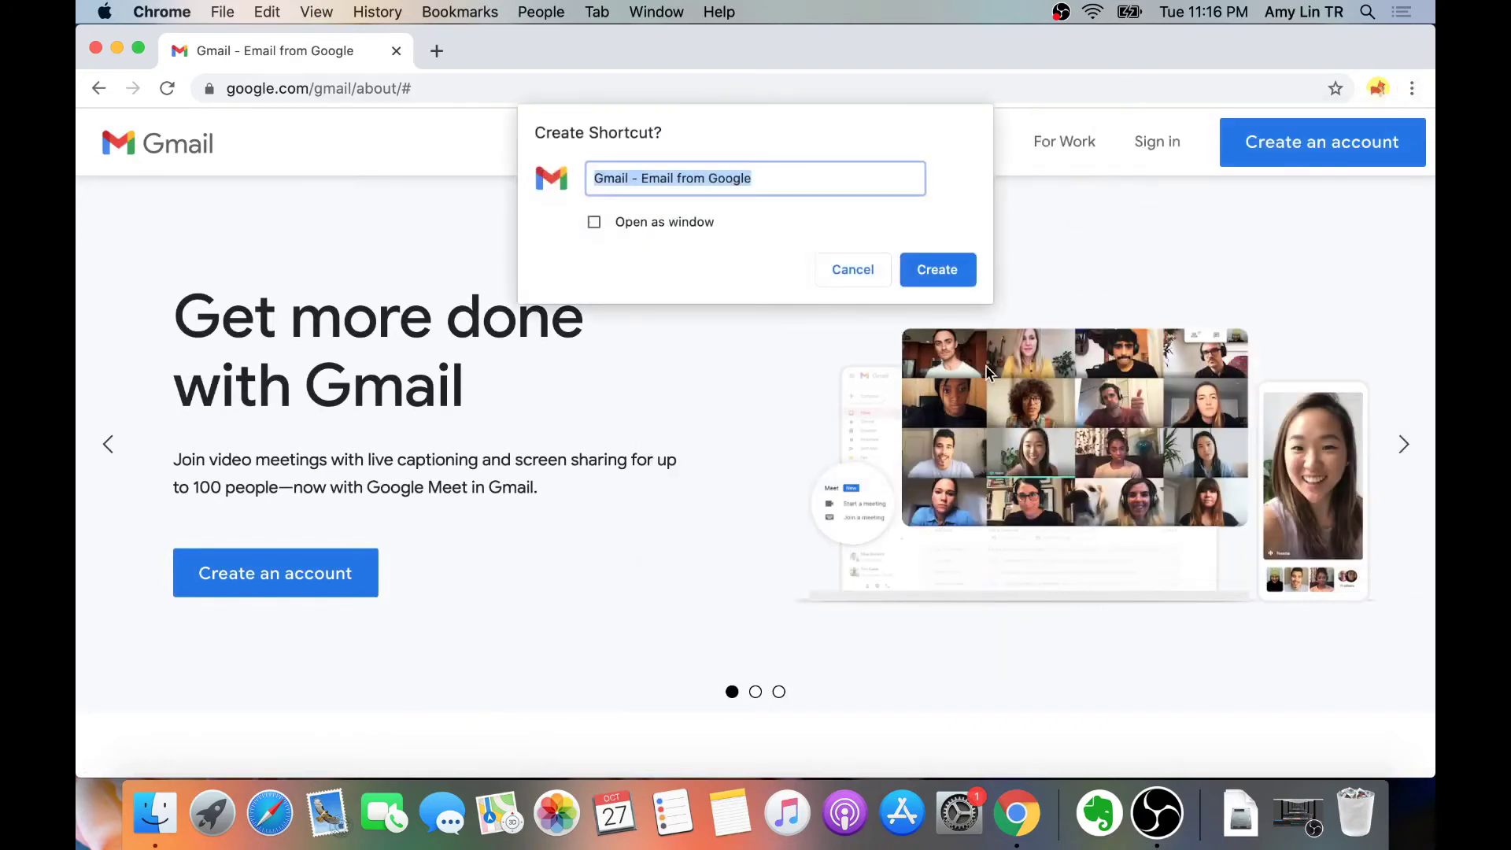
{"action": "type", "text": "User 2 - Gmail"}
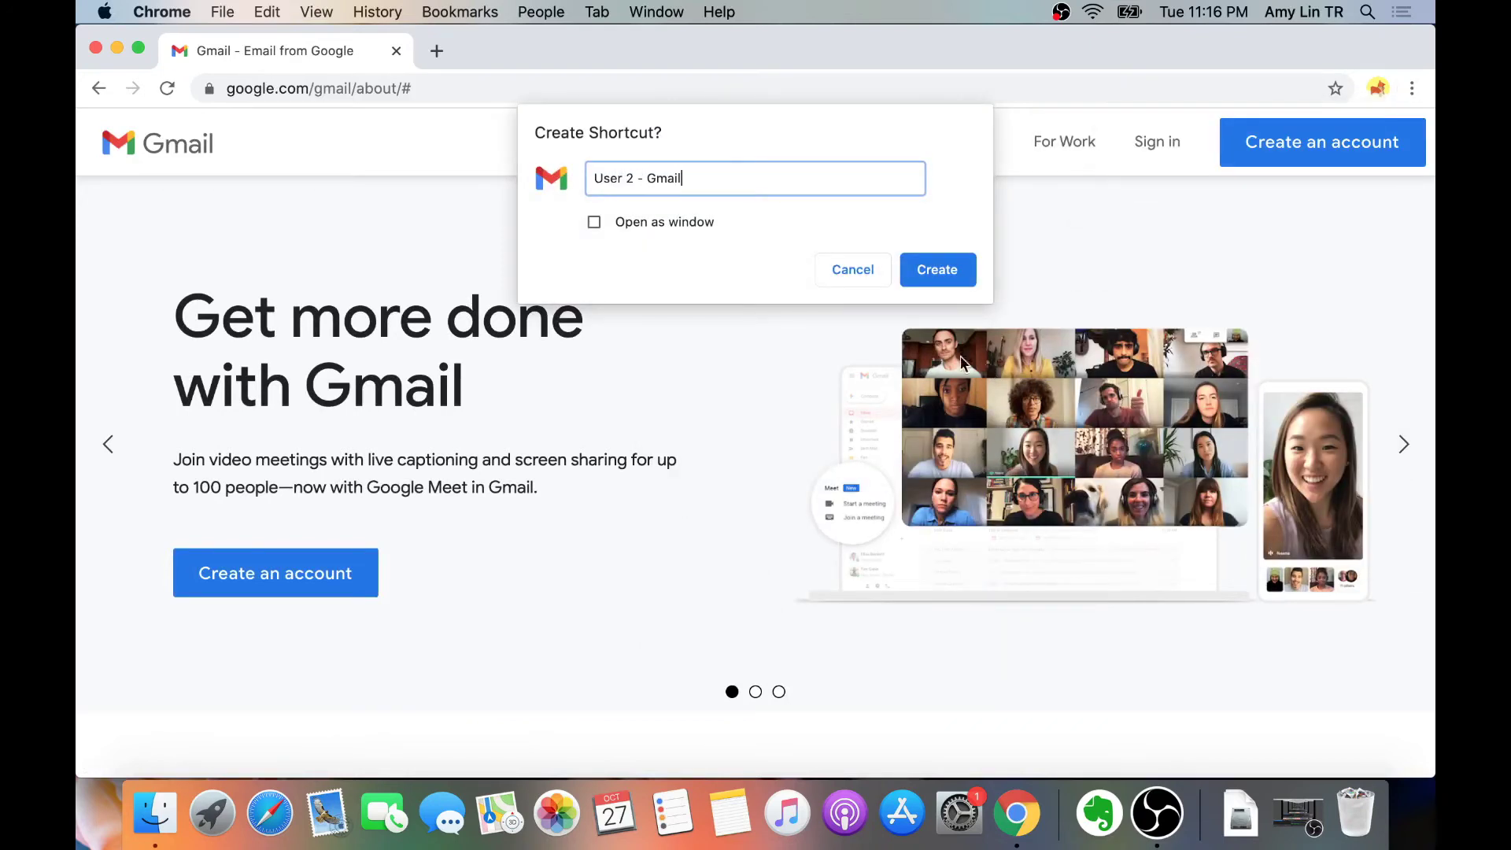
{"action": "left_click", "coordinate": [687, 228]}
{"action": "left_click", "coordinate": [934, 270]}
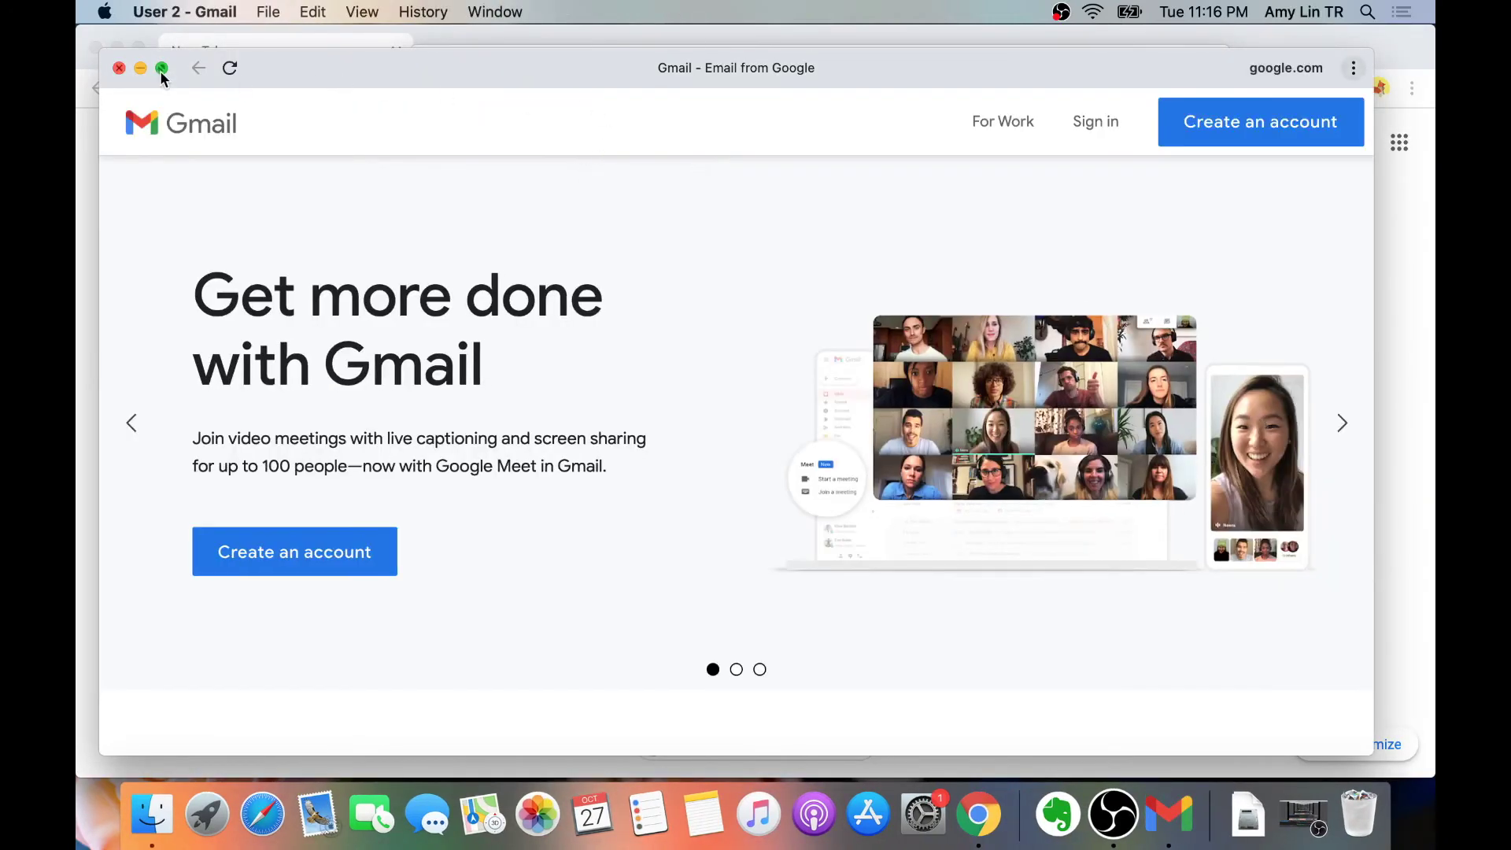
{"action": "left_click", "coordinate": [119, 69]}
Close both Chrome windows and select the User 1 - Google and User 2 - Gmail apps in Chrome Apps.
{"action": "left_click", "coordinate": [103, 46]}
{"action": "left_click", "coordinate": [103, 50]}
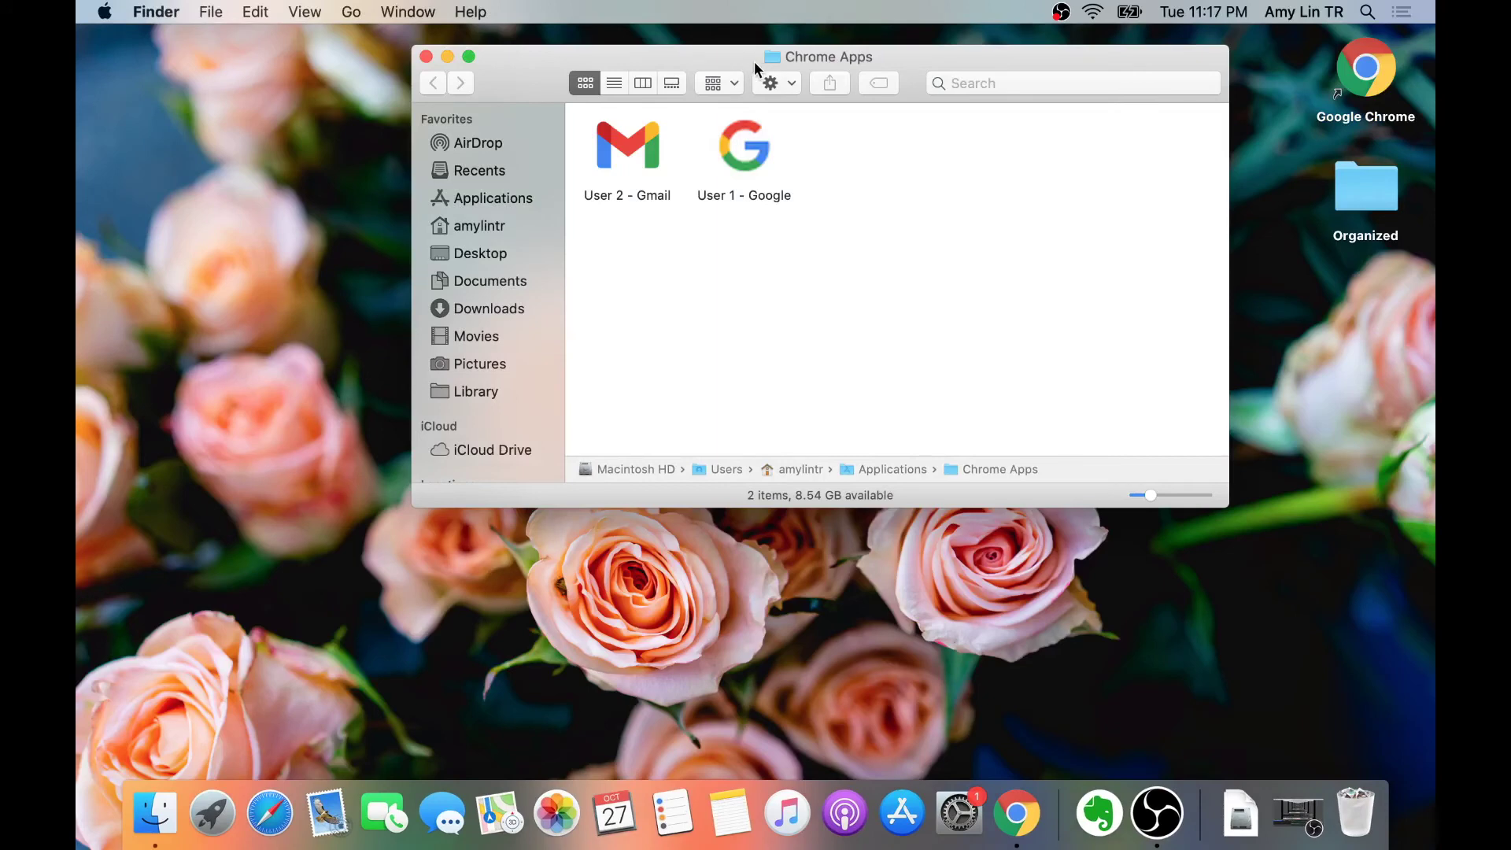
{"action": "left_click_drag", "start_coordinate": [754, 63], "coordinate": [763, 115]}
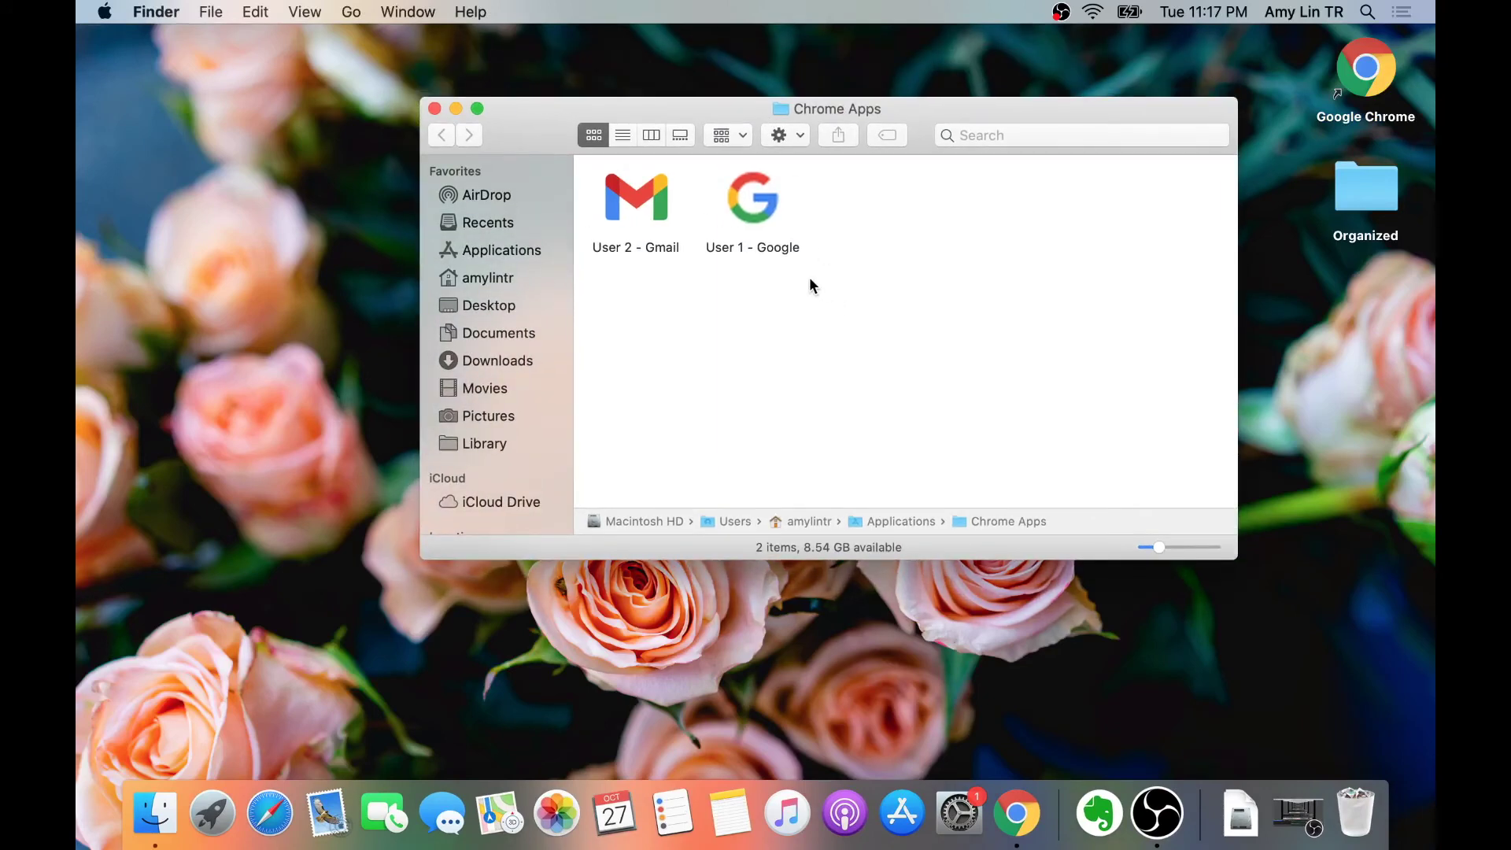
{"action": "key", "text": "Tab"}
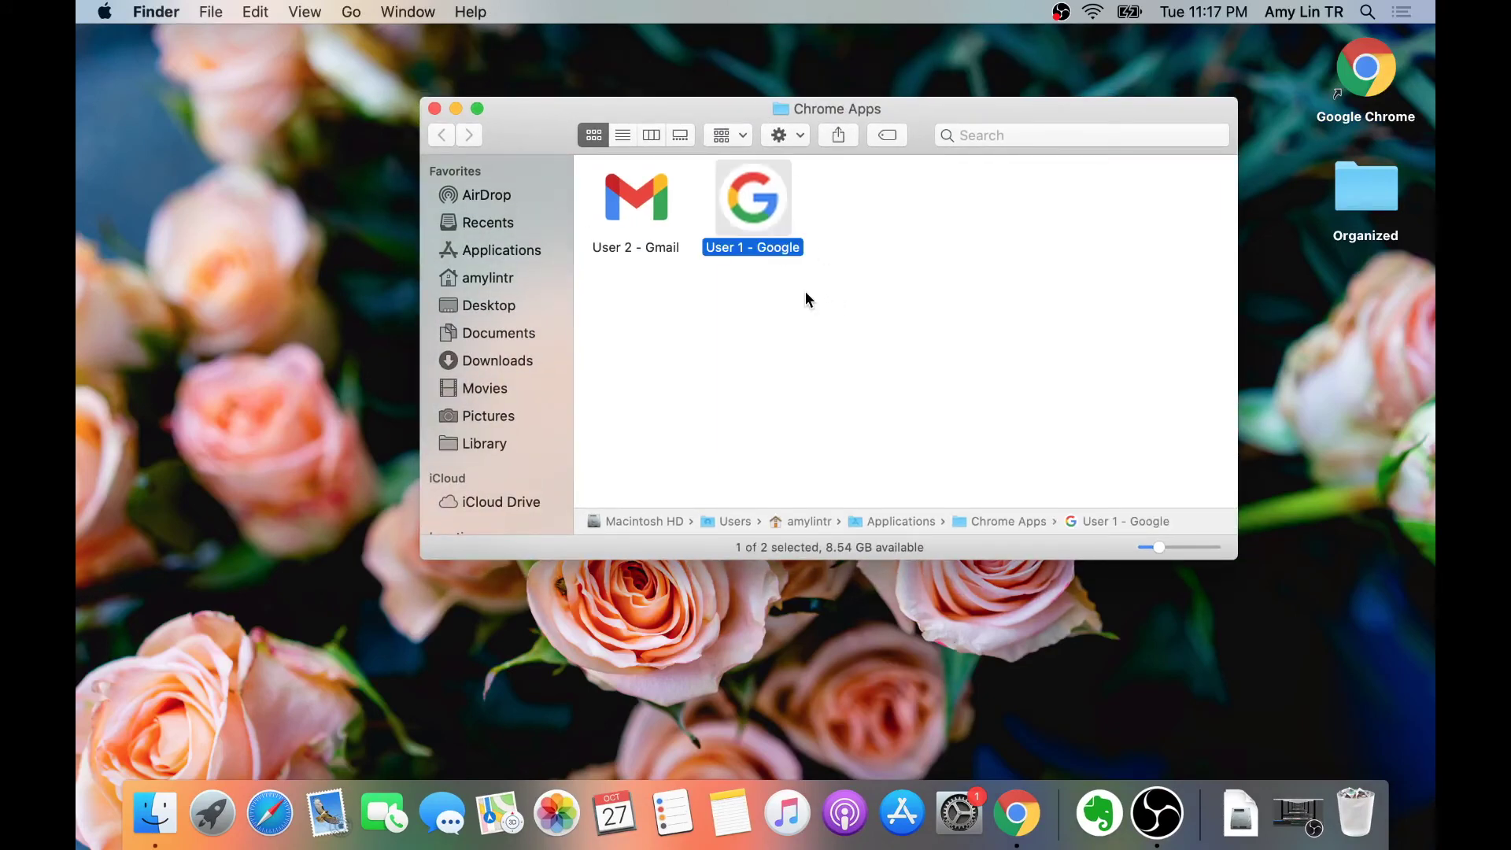
{"action": "left_click", "coordinate": [682, 249]}
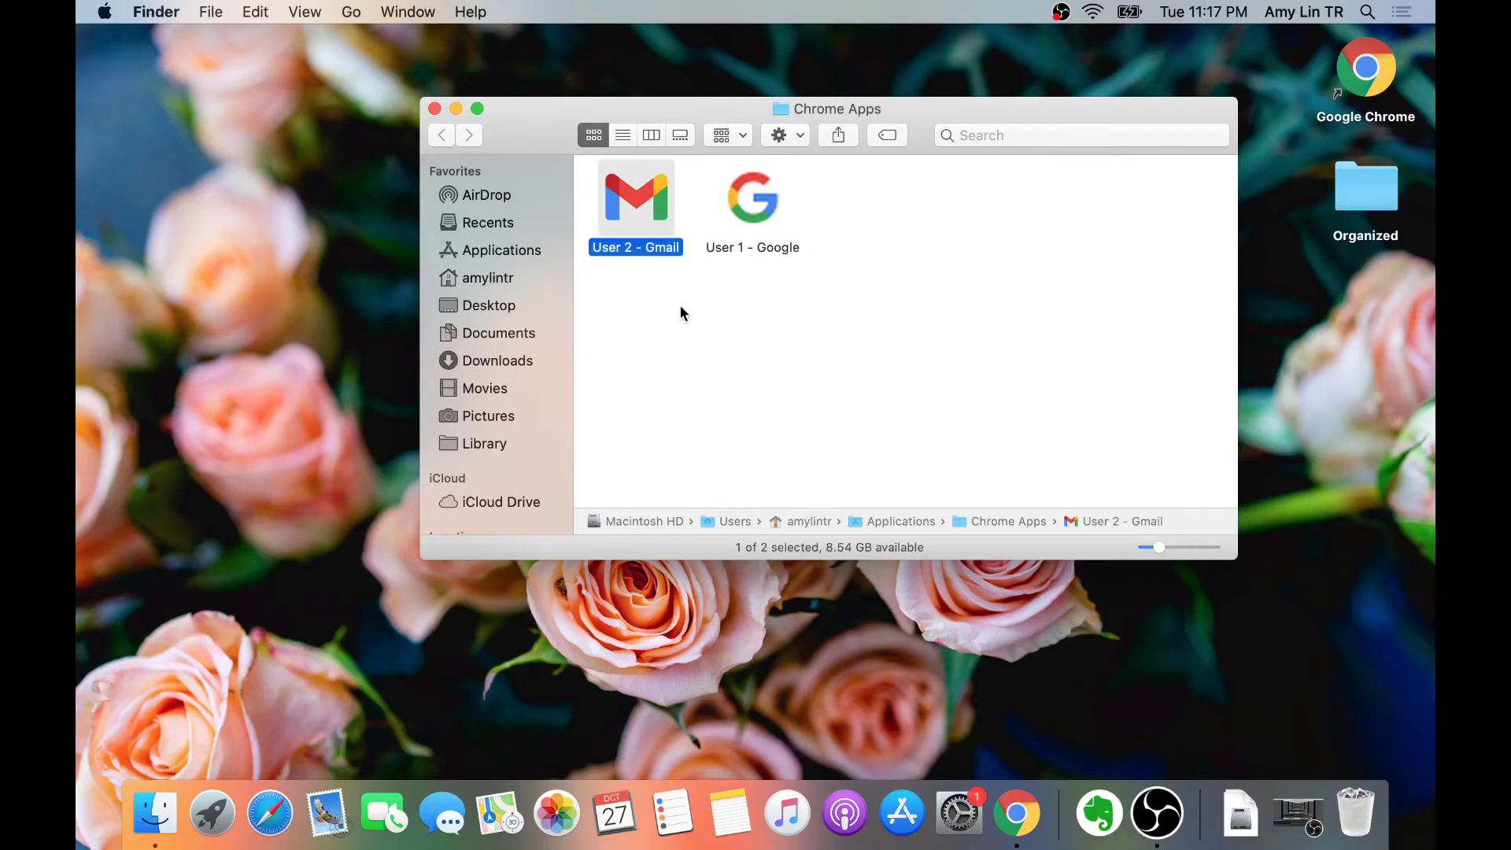
{"action": "left_click", "coordinate": [701, 315]}
{"action": "left_click", "coordinate": [751, 217]}
{"action": "double_click", "coordinate": [751, 216]}
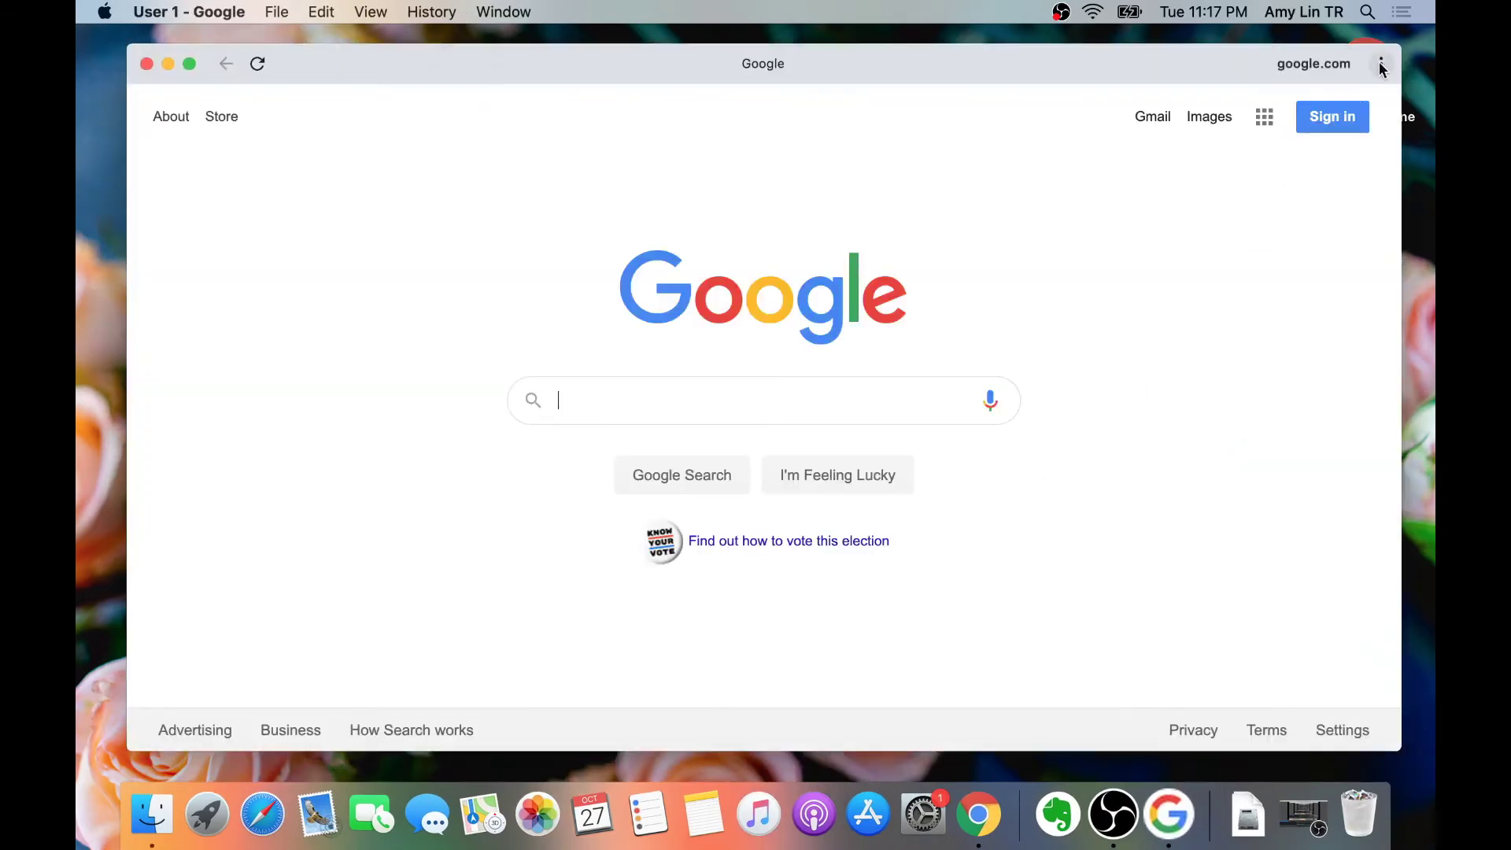
{"action": "left_click", "coordinate": [1381, 62]}
{"action": "left_click", "coordinate": [1251, 165]}
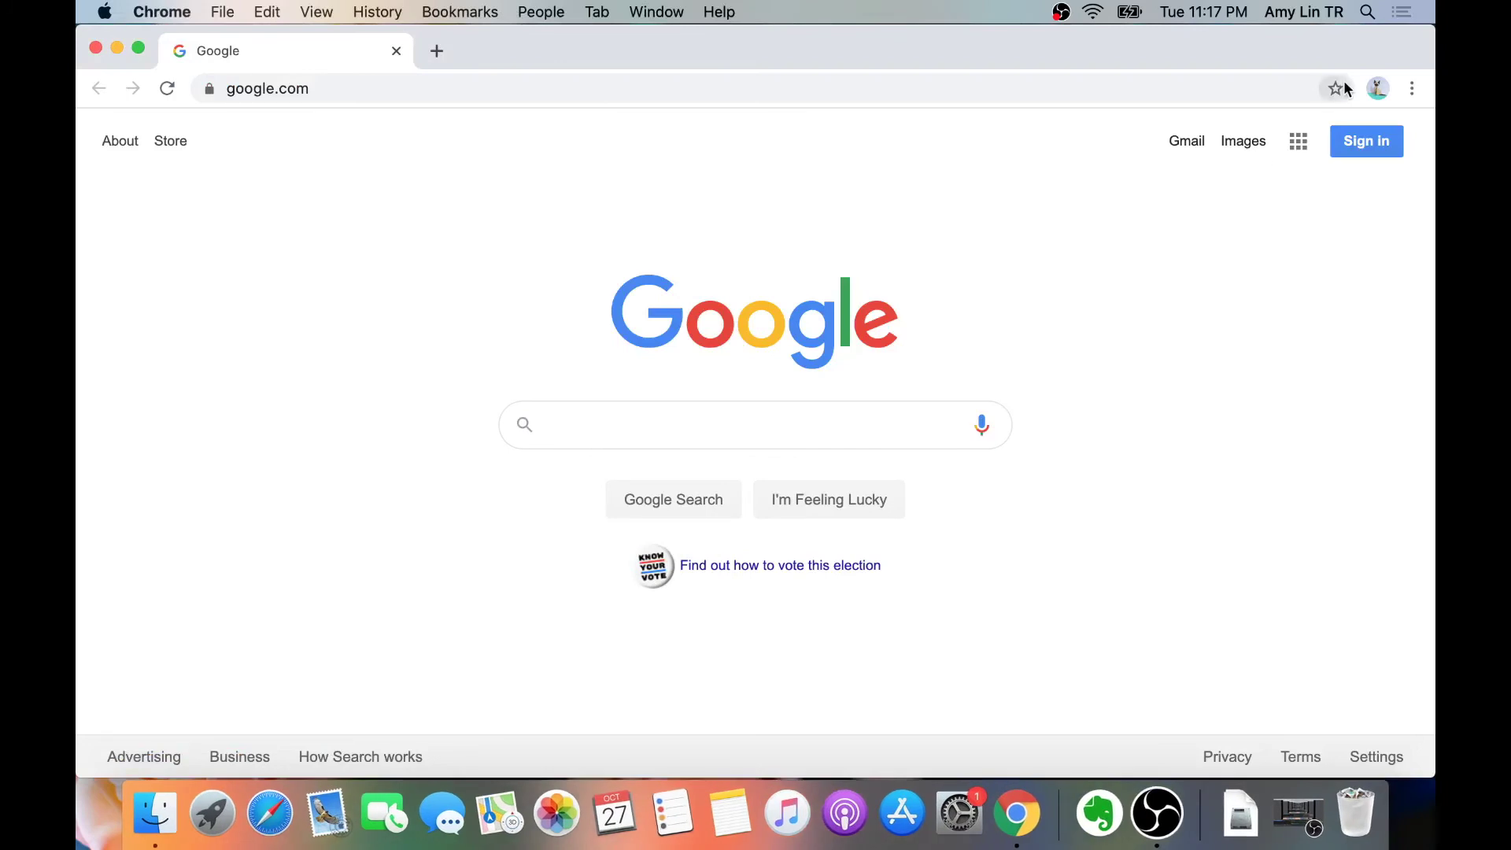
{"action": "left_click", "coordinate": [1371, 88]}
{"action": "left_click", "coordinate": [1369, 89]}
{"action": "left_click", "coordinate": [396, 50]}
{"action": "left_click", "coordinate": [615, 285]}
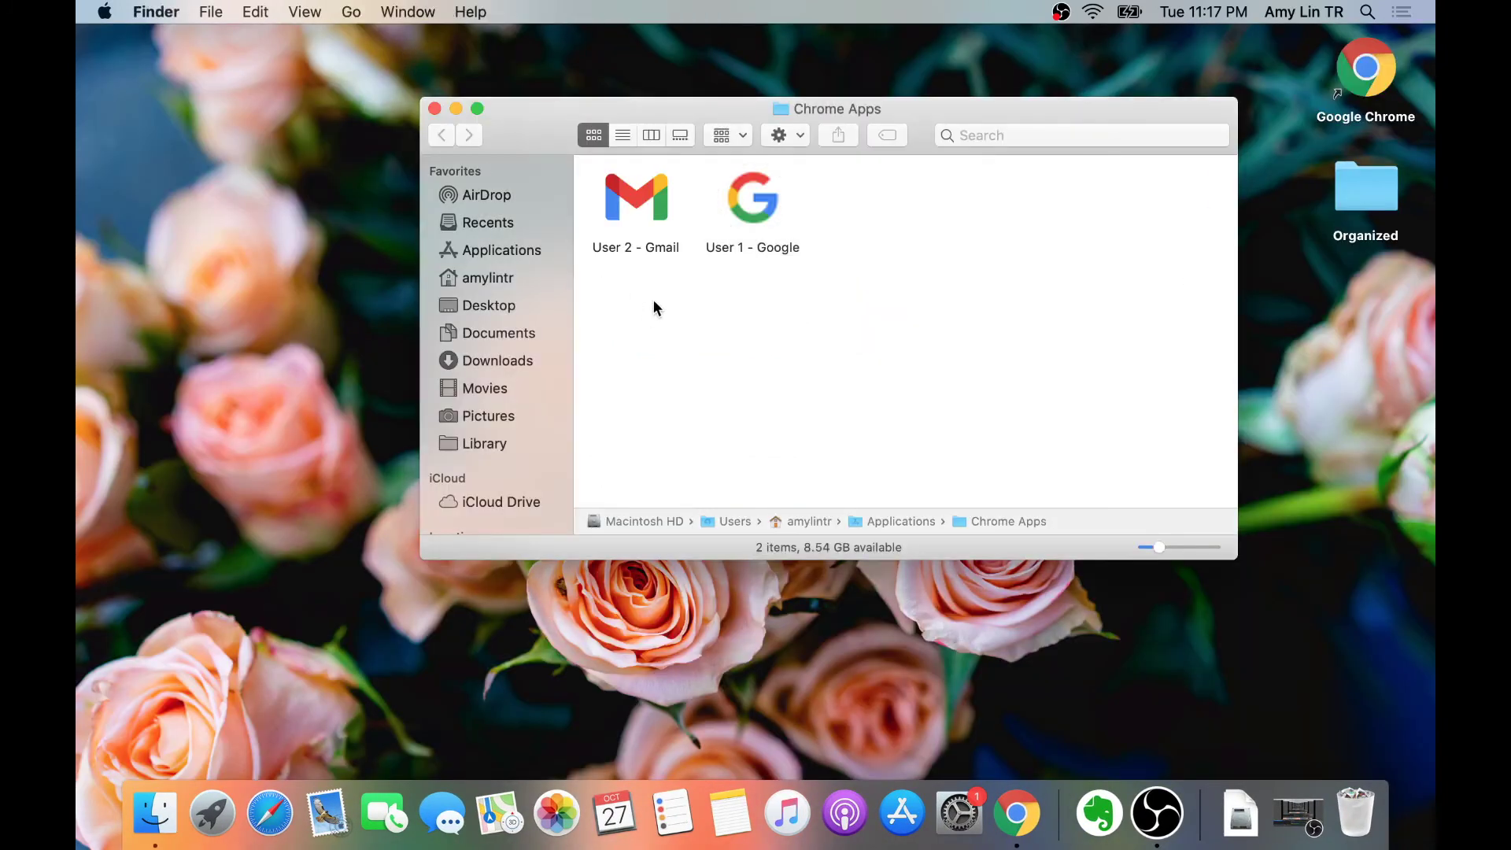
{"action": "double_click", "coordinate": [644, 202]}
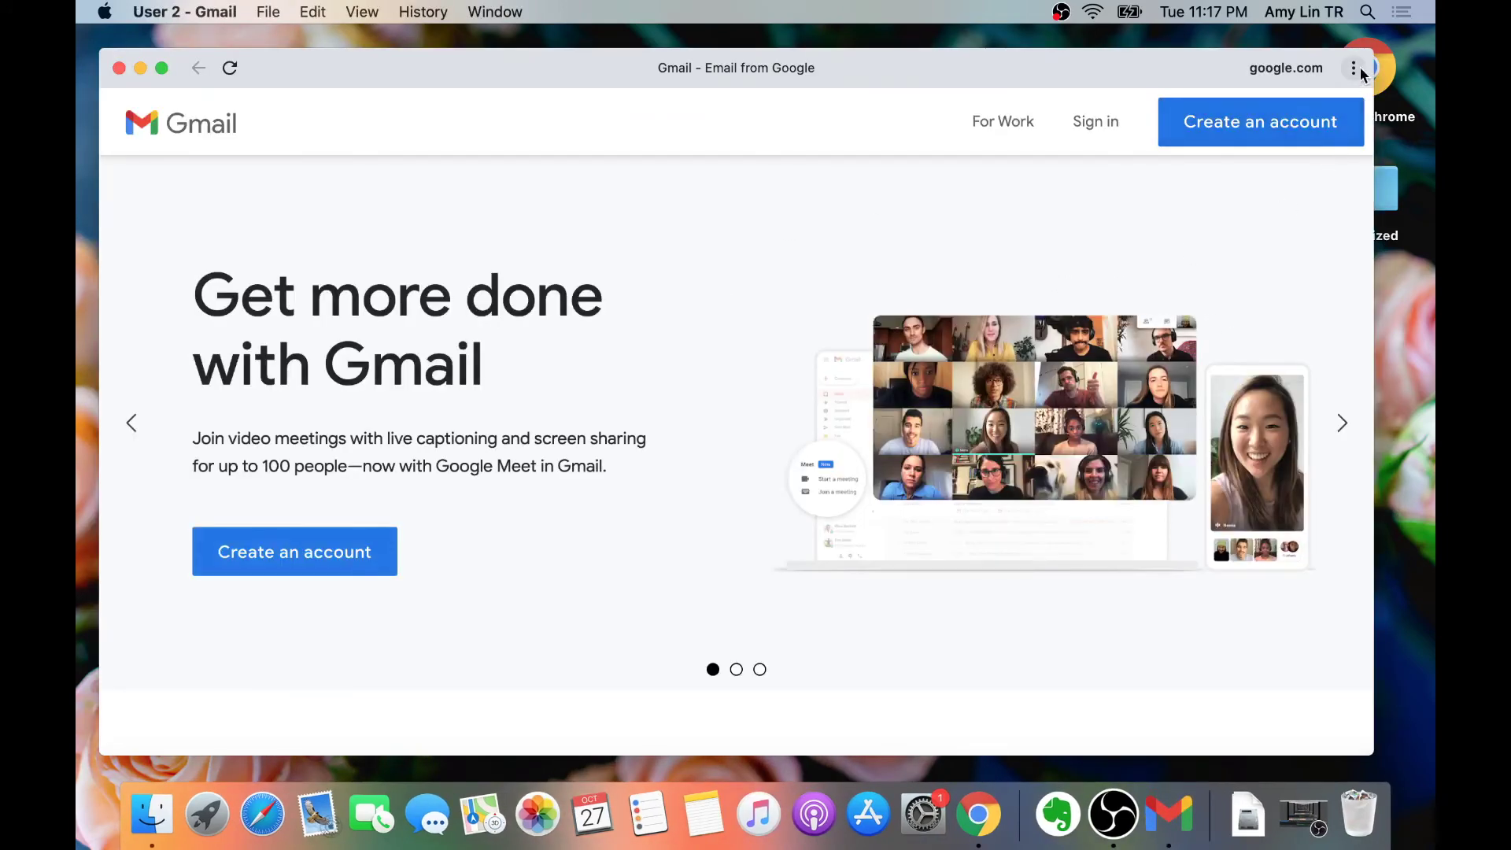
{"action": "left_click", "coordinate": [1354, 68]}
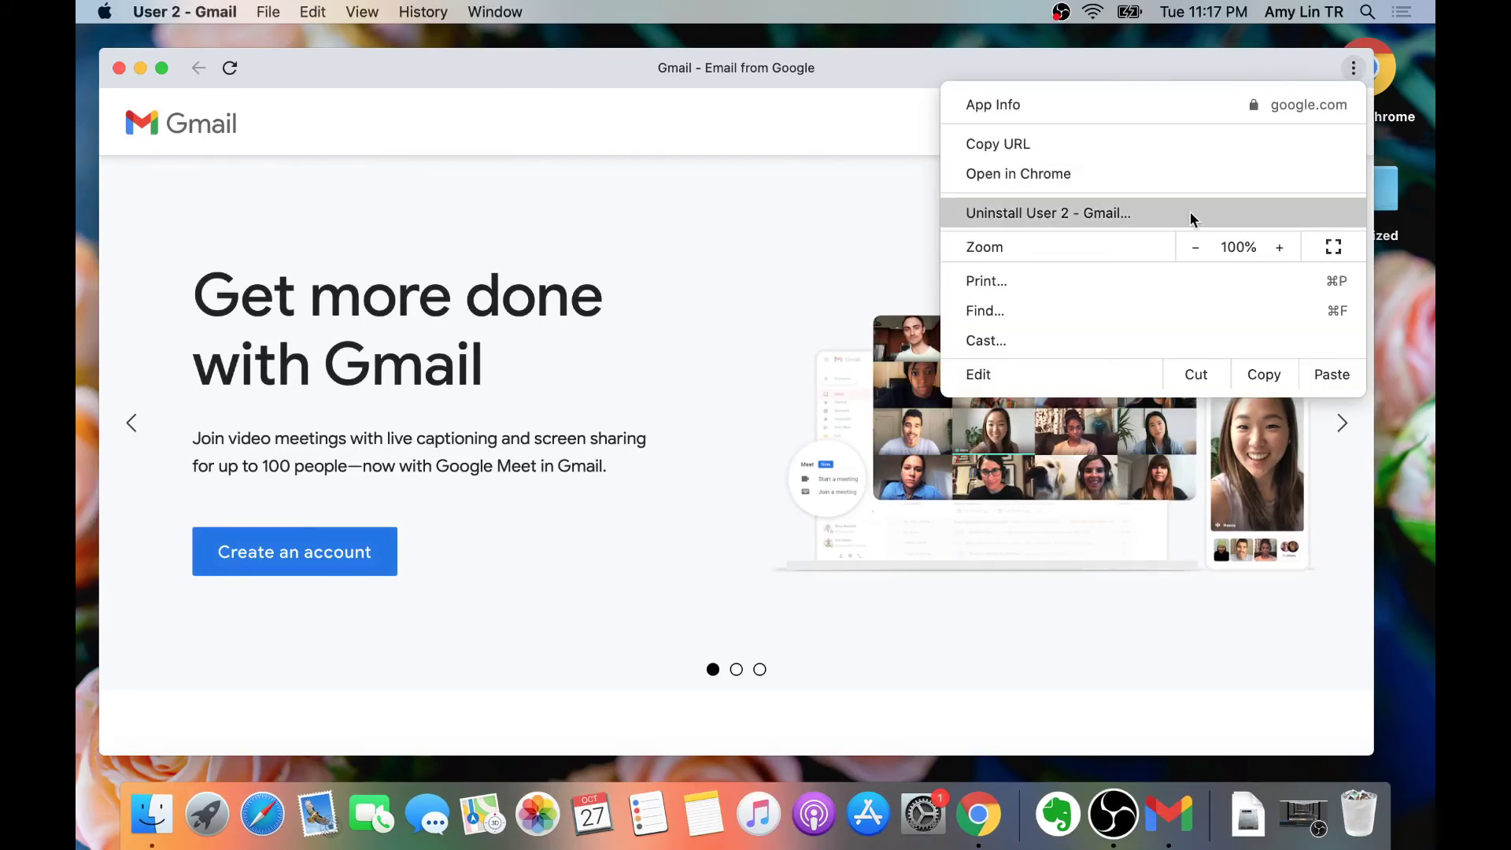
{"action": "left_click", "coordinate": [1089, 177]}
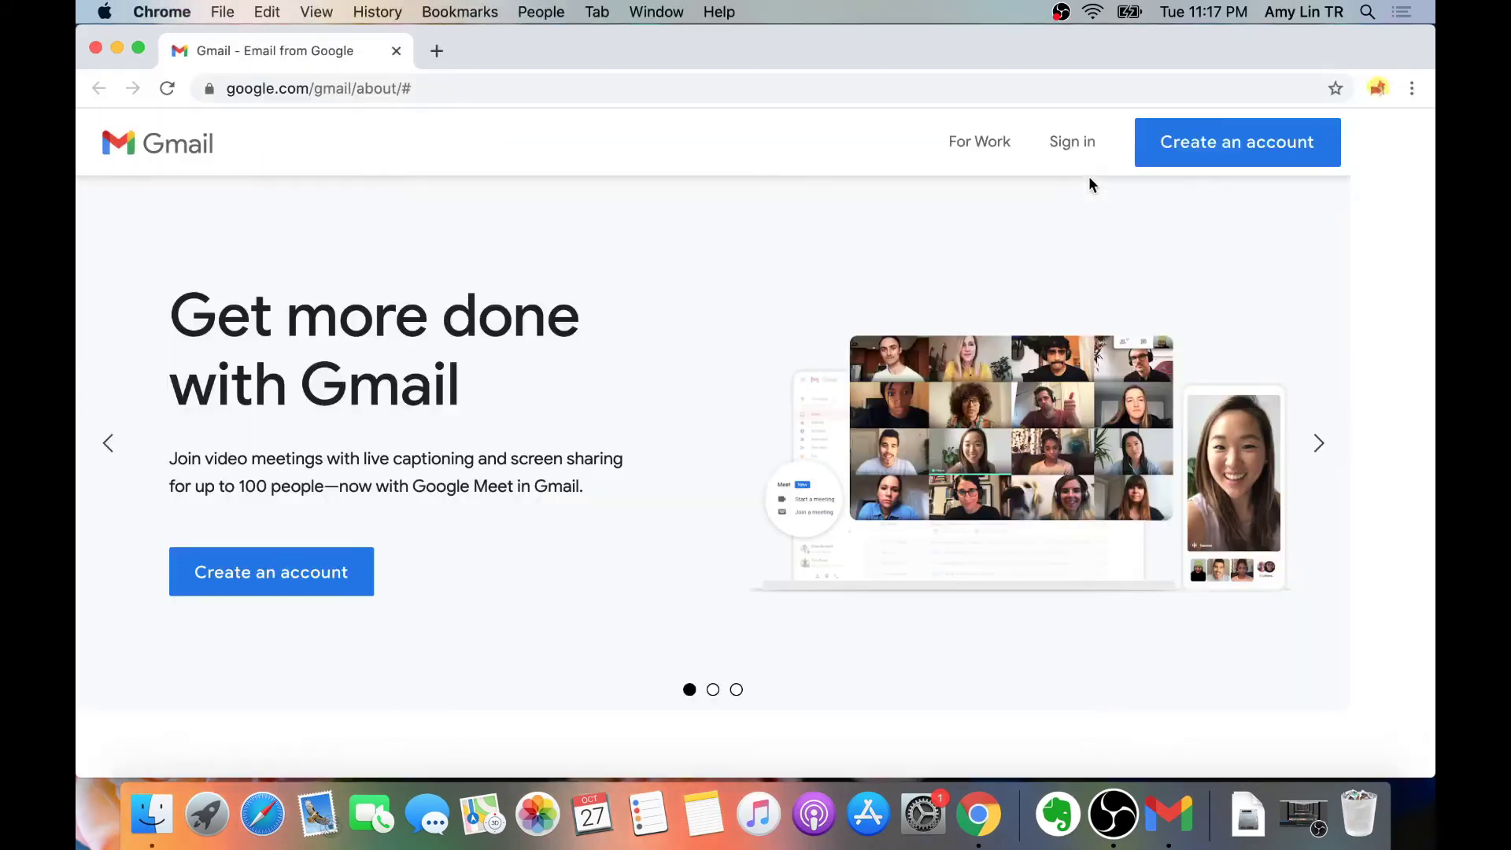
{"action": "left_click", "coordinate": [1379, 89]}
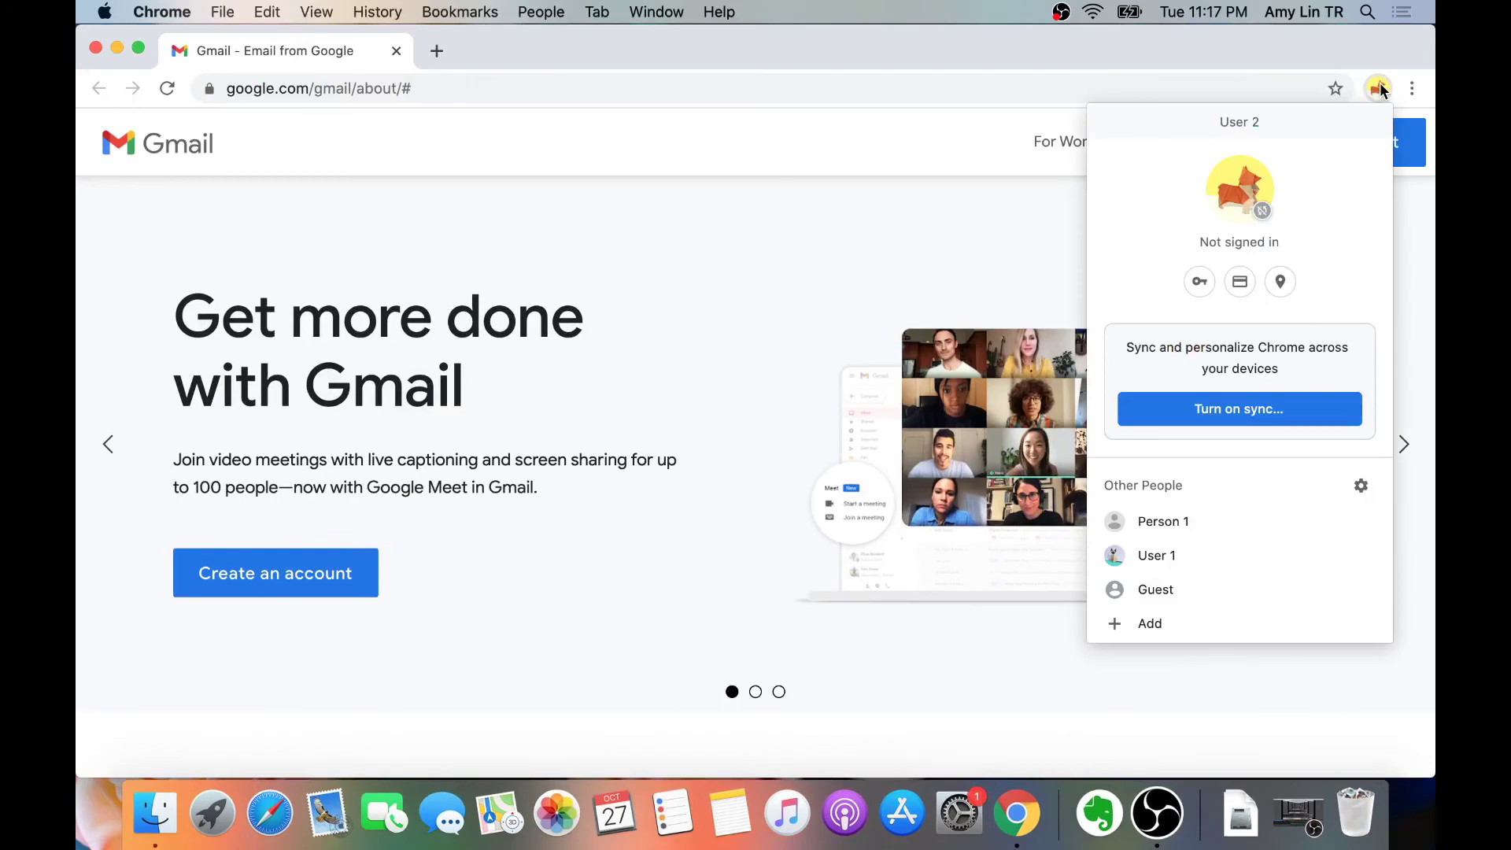
{"action": "left_click", "coordinate": [1383, 91]}
{"action": "key", "text": "super+h"}
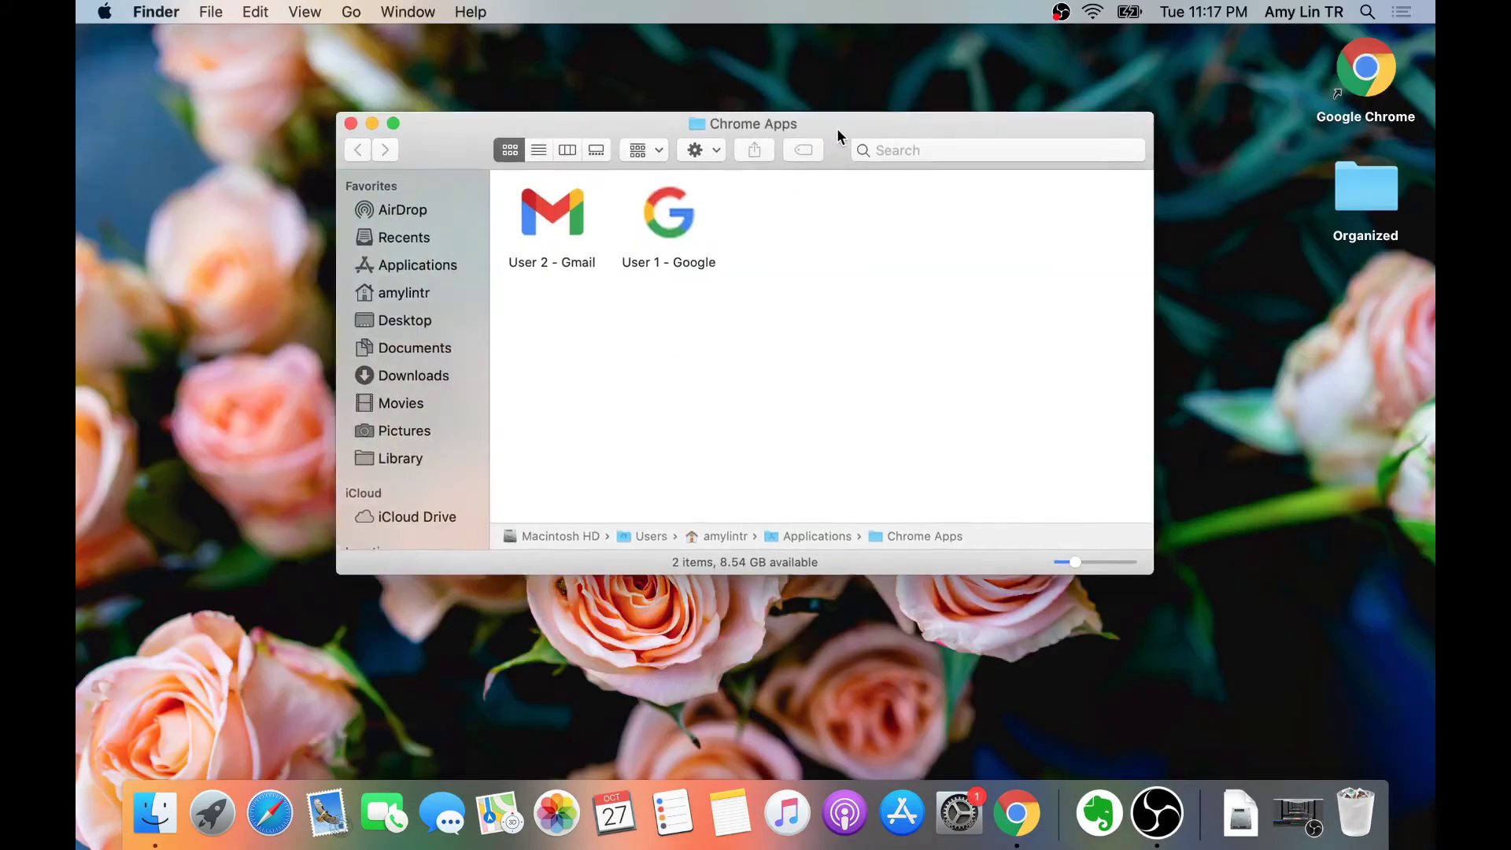
{"action": "left_click_drag", "start_coordinate": [838, 130], "coordinate": [819, 128]}
Drag both User 1 - Google and User 2 - Gmail shortcuts from Chrome Apps onto the desktop.
{"action": "left_click_drag", "start_coordinate": [678, 339], "coordinate": [530, 236]}
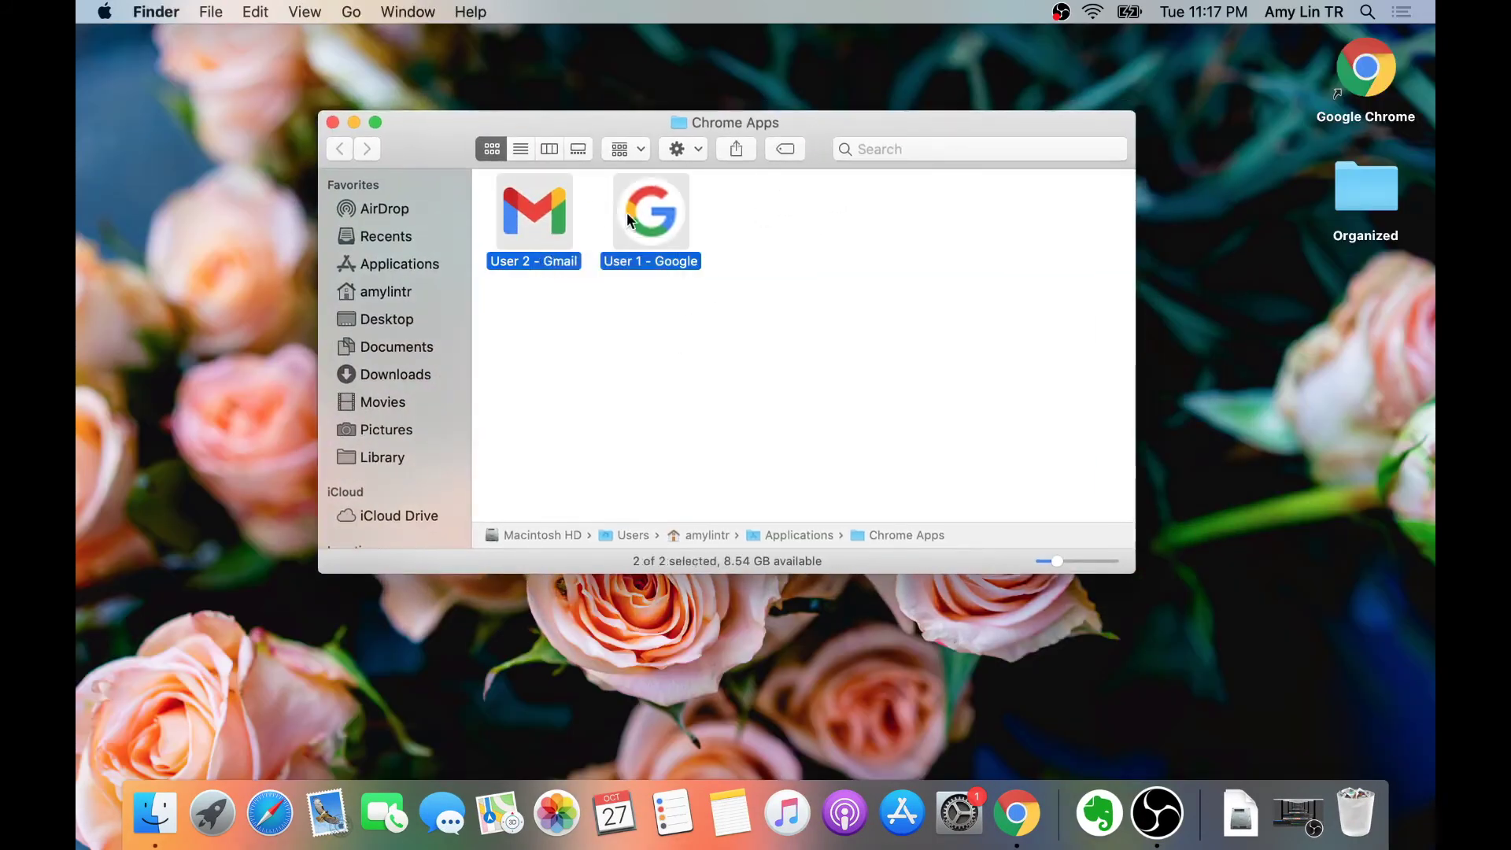
{"action": "left_click_drag", "start_coordinate": [650, 202], "coordinate": [1330, 389]}
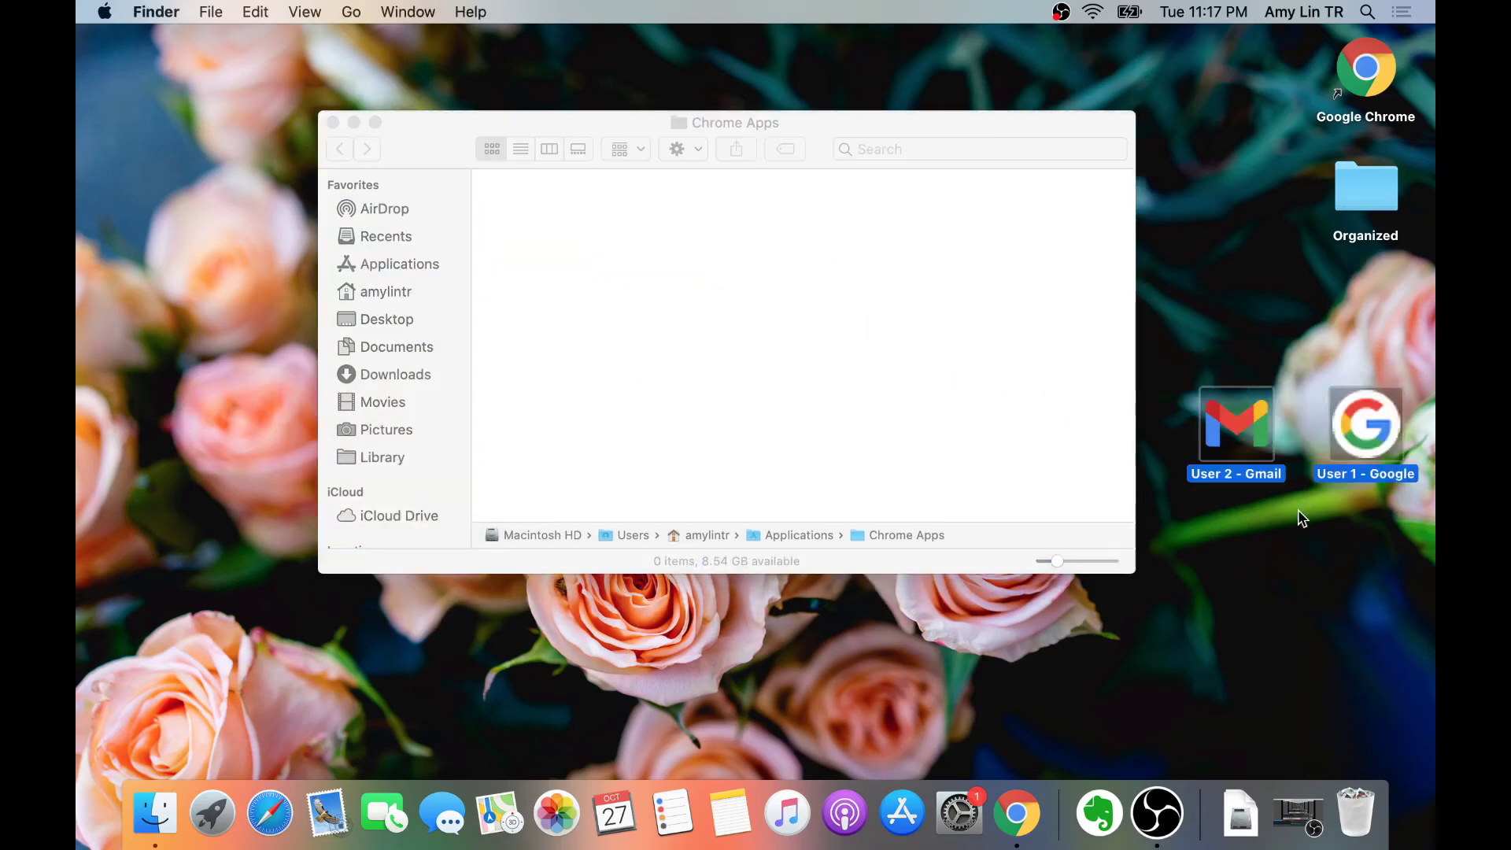
{"action": "left_click", "coordinate": [1277, 537]}
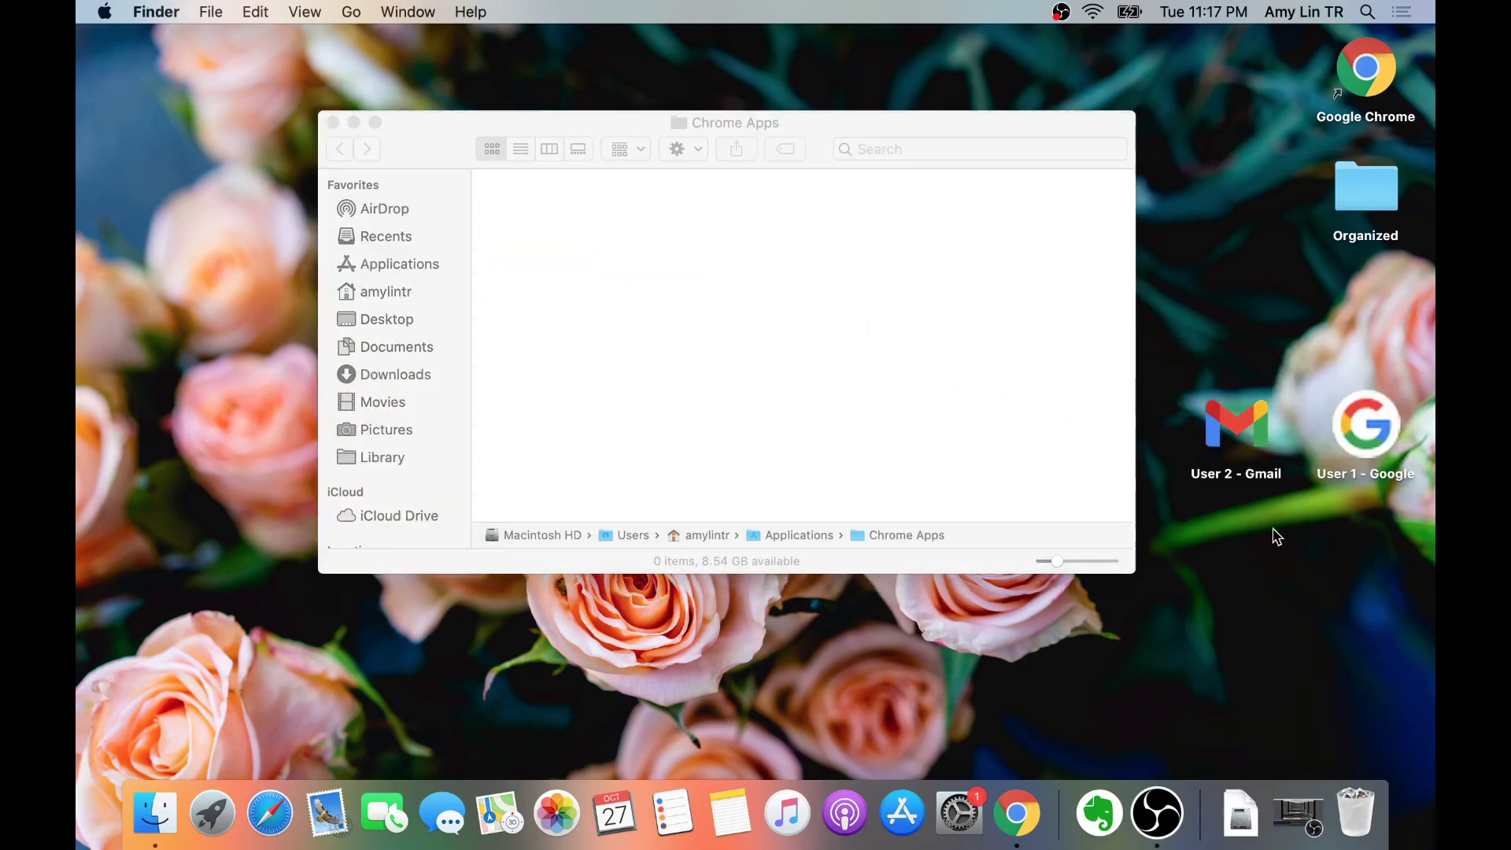